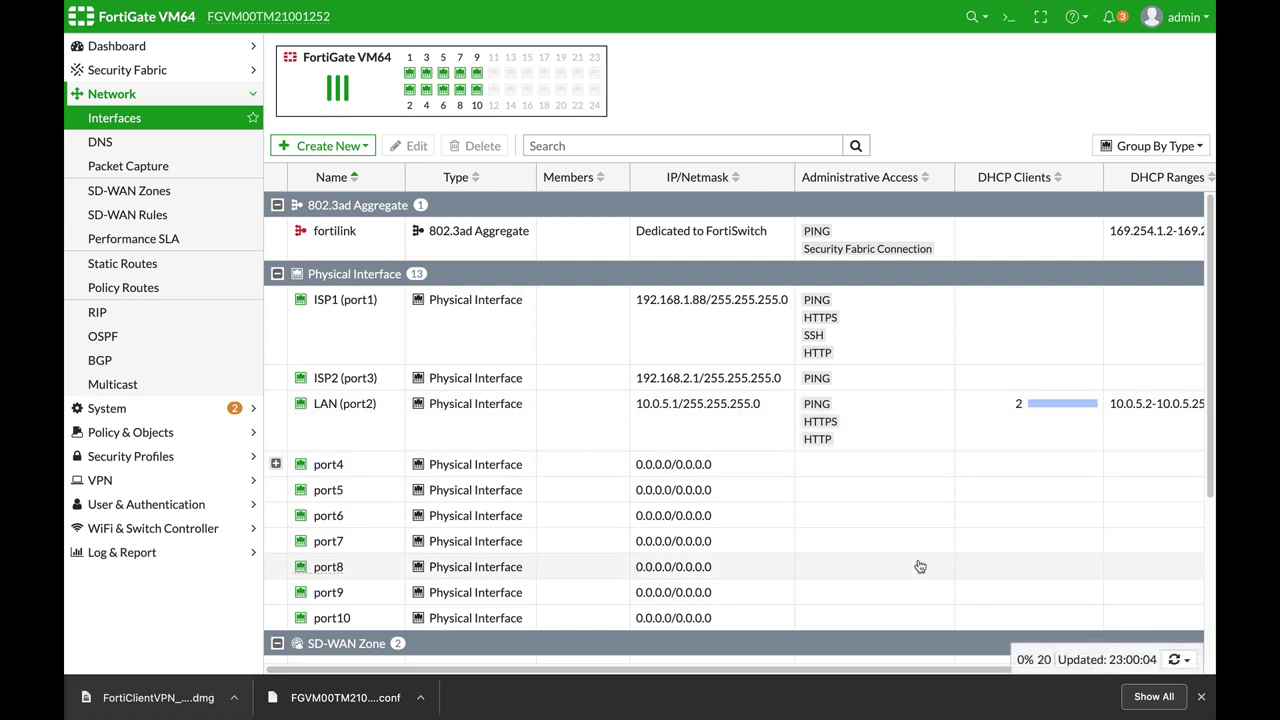
Step: Select the LAN (port2) interface, 10.0.5.1/255.255.255.0, in the Network Interfaces list
click(374, 411)
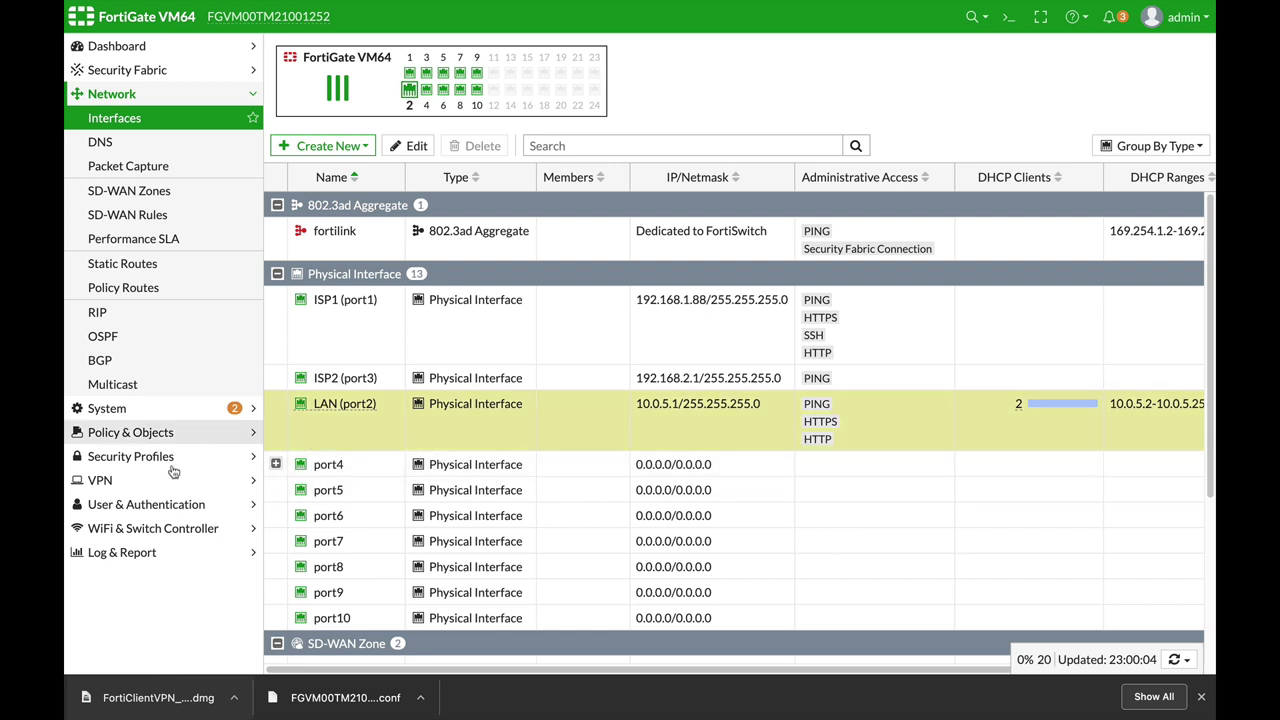
Step: Define a new local user named VPN with a password in User Definition
click(163, 503)
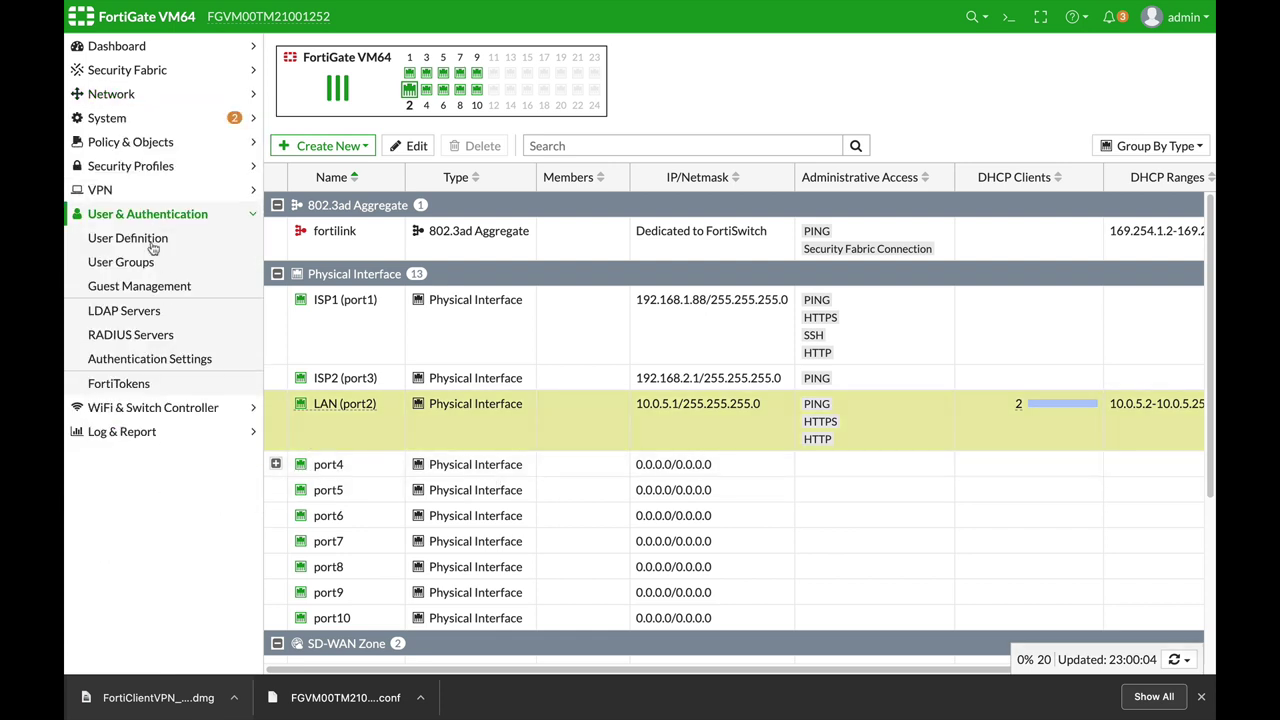
click(152, 245)
click(344, 60)
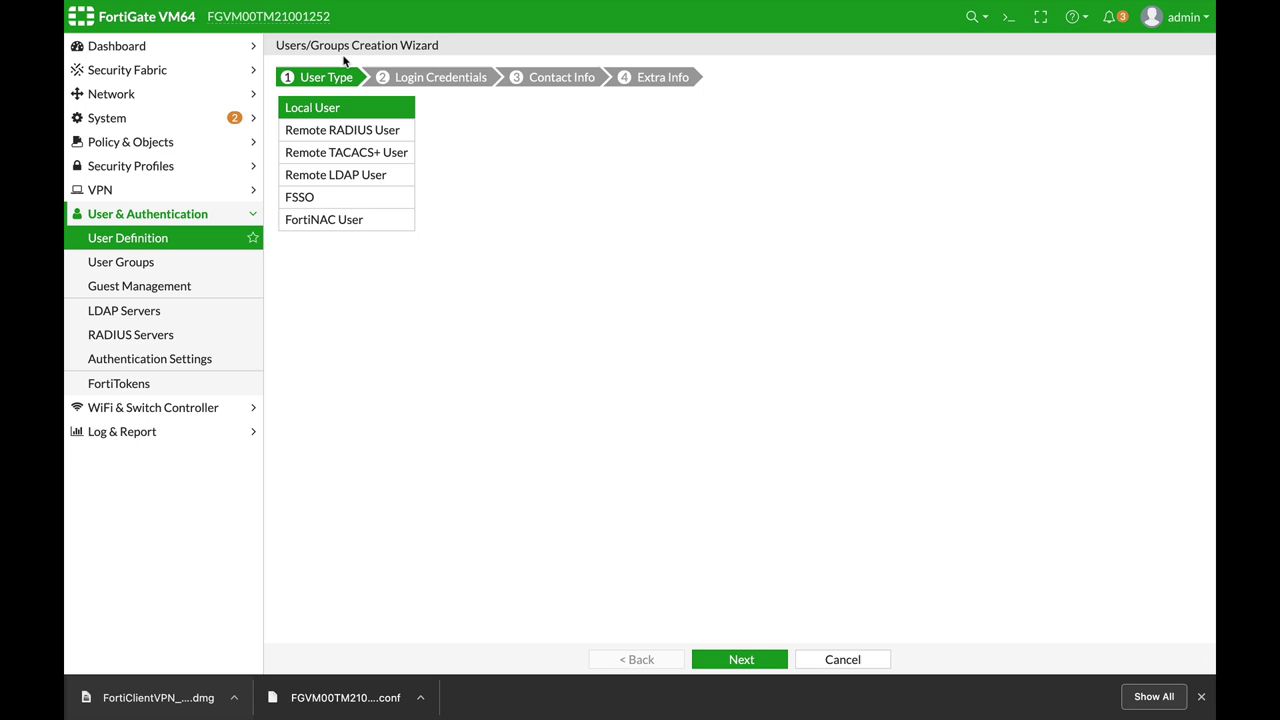
click(741, 659)
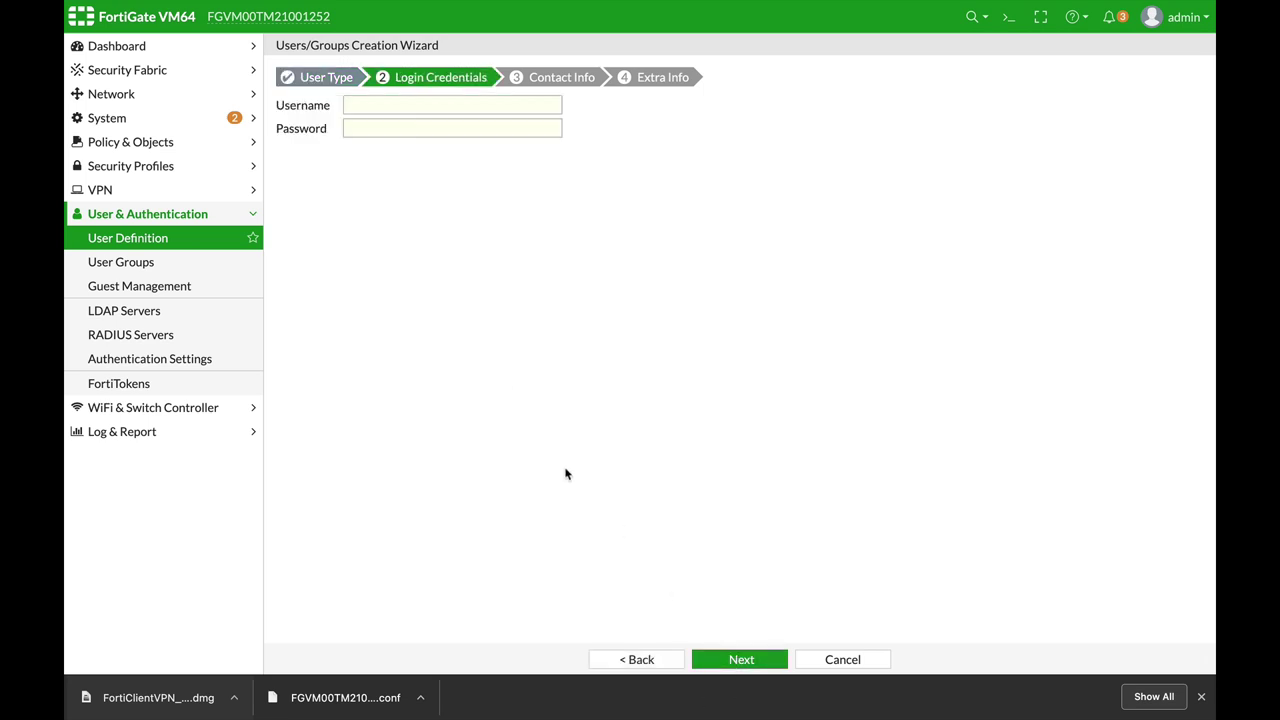
click(406, 105)
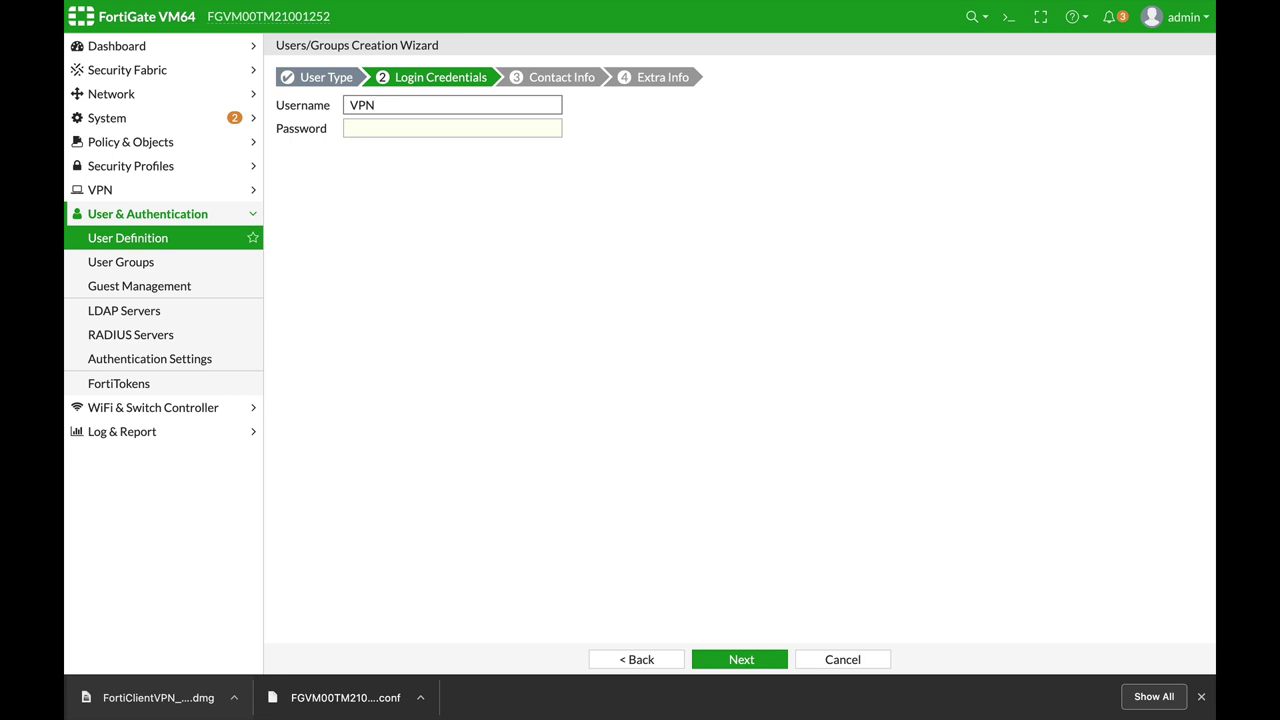
click(387, 132)
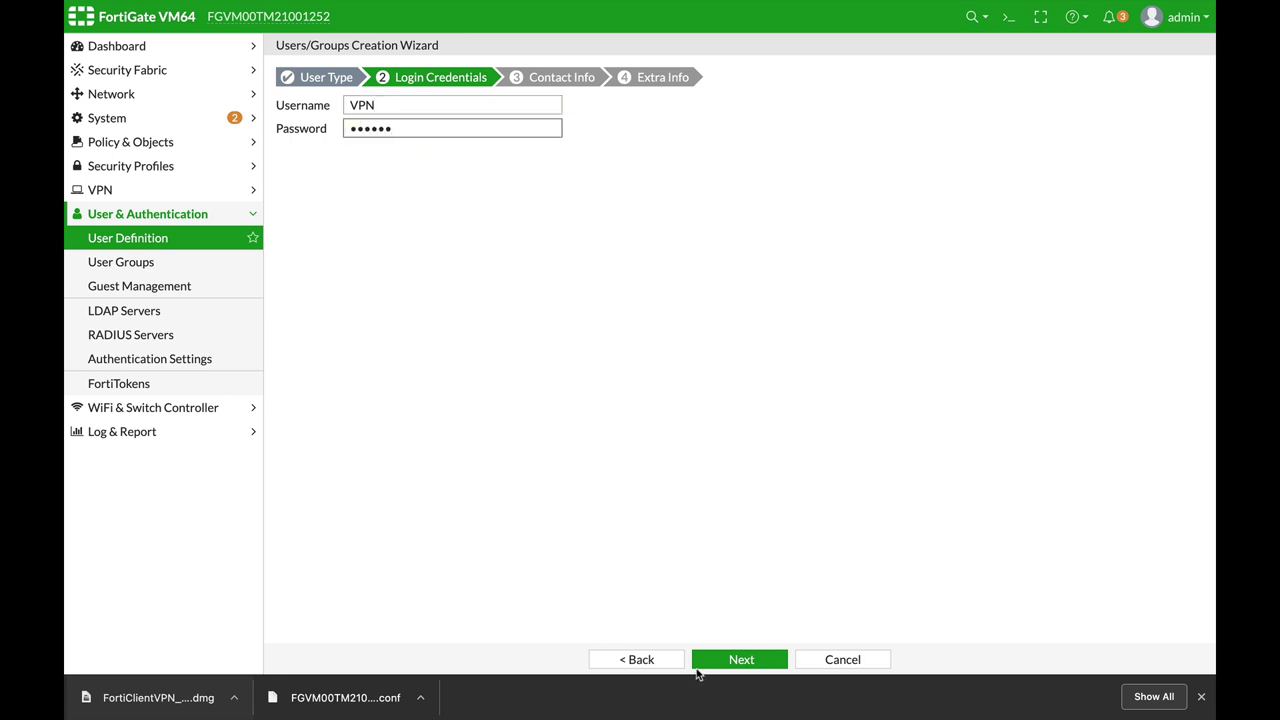
click(750, 662)
click(754, 662)
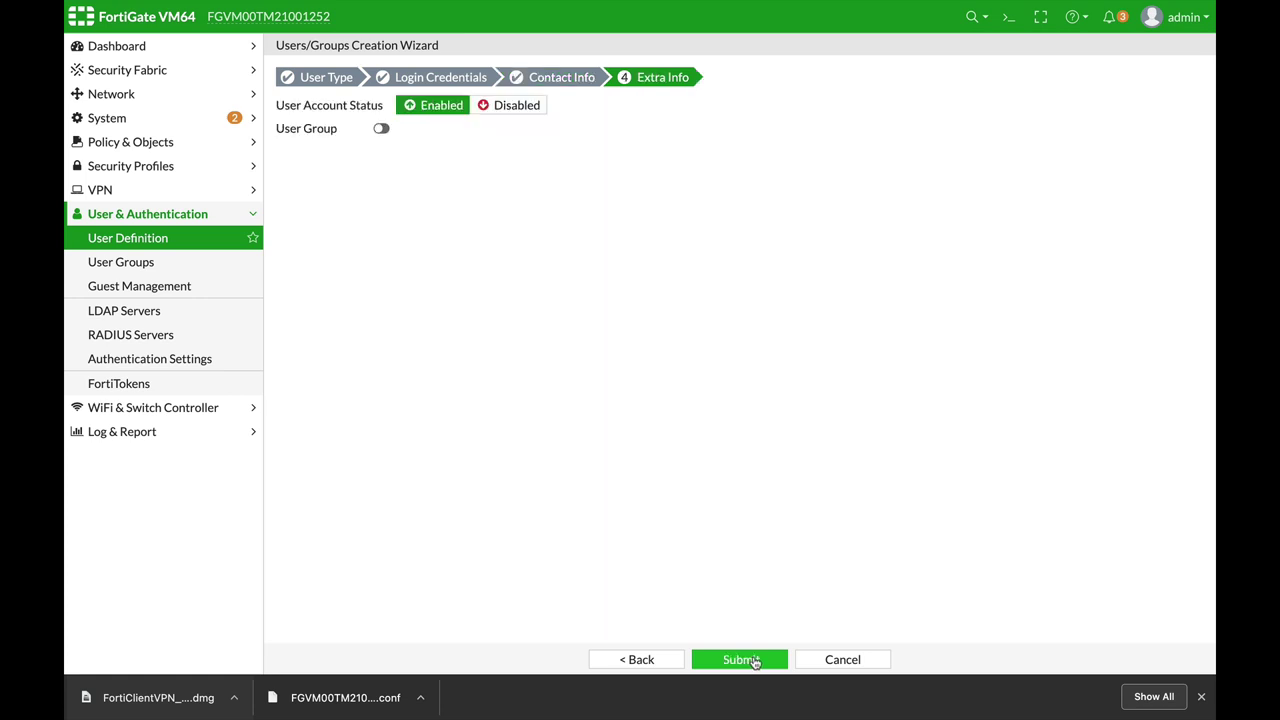
Step: Submit the VPN user, then create Firewall group VPN_users with VPN as its member
click(754, 662)
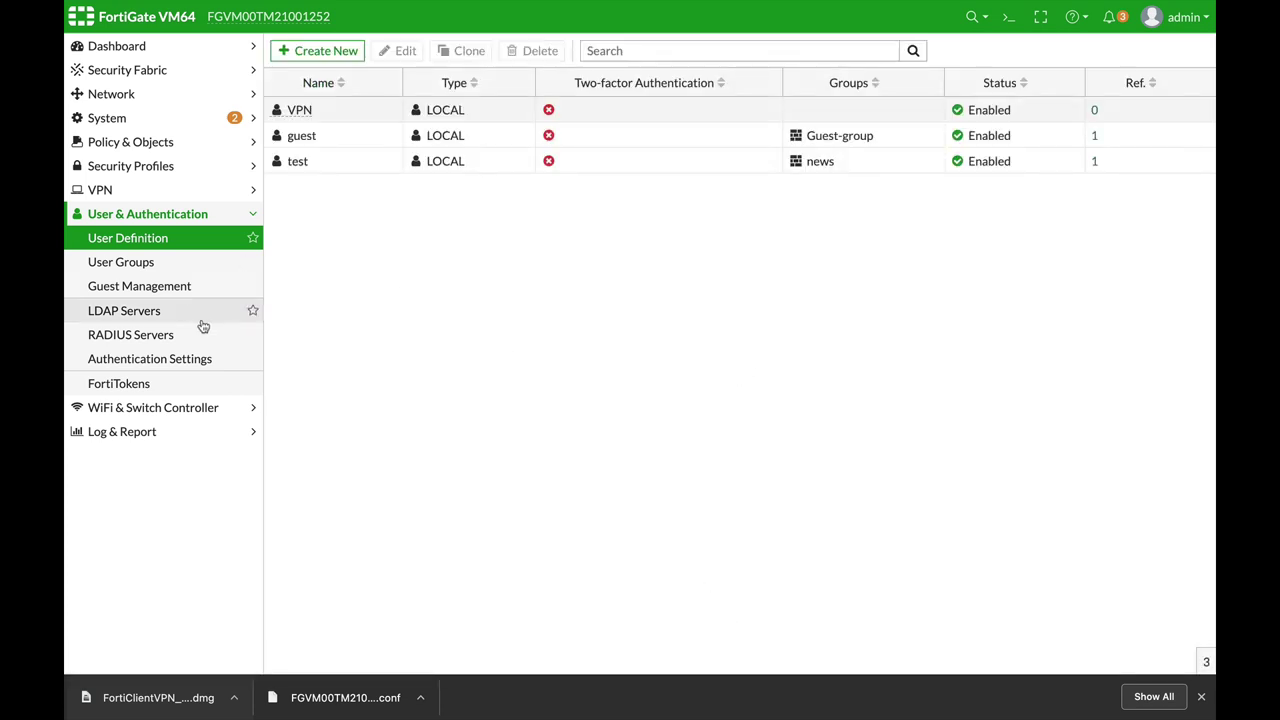
click(150, 263)
click(343, 50)
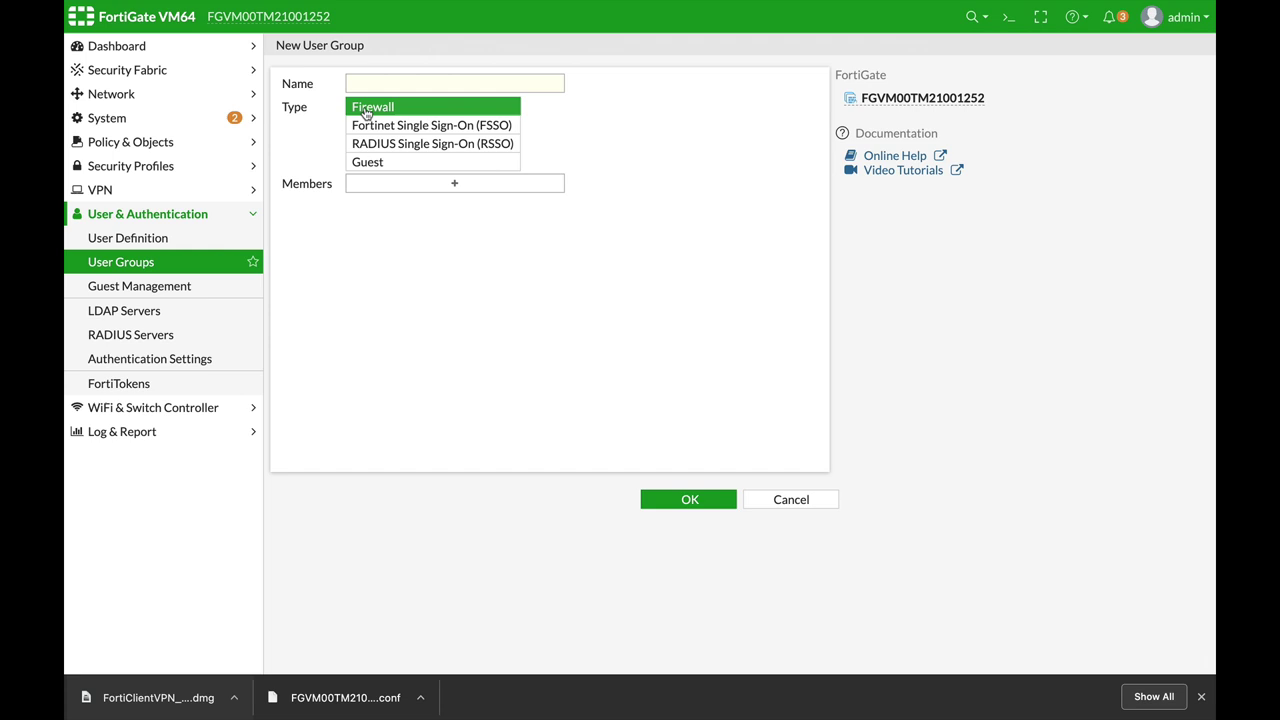
click(371, 86)
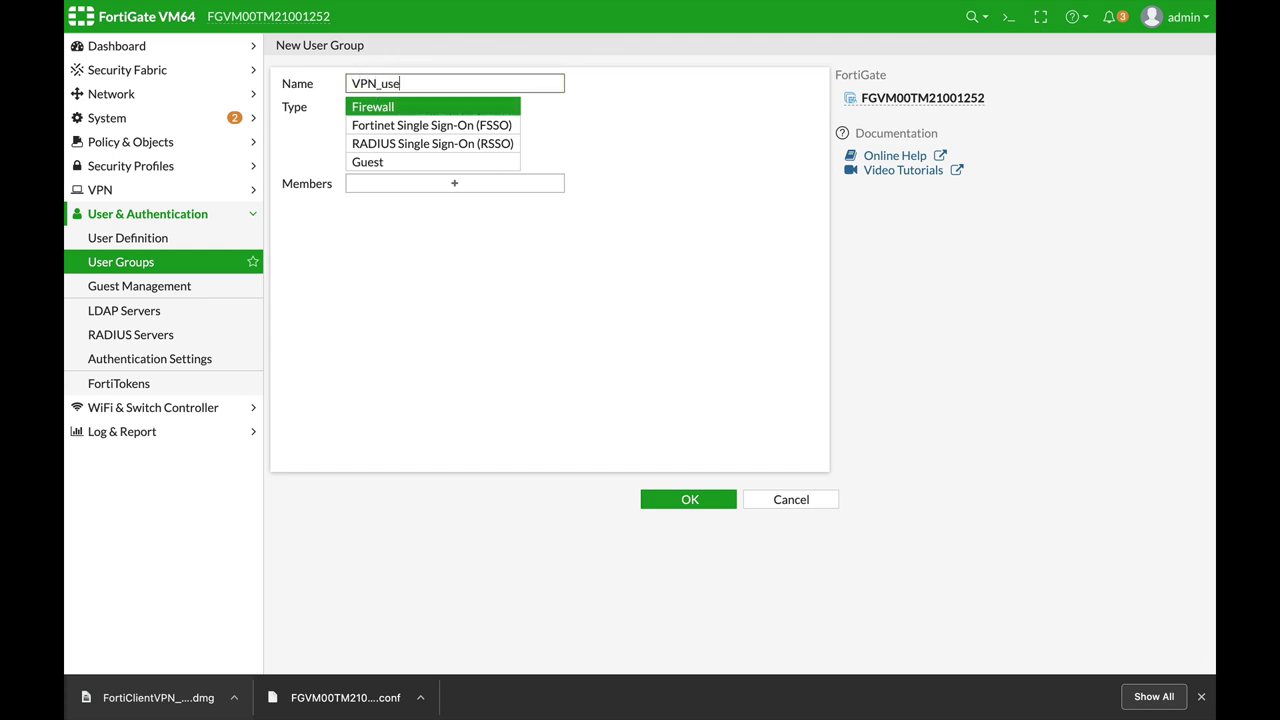
click(424, 189)
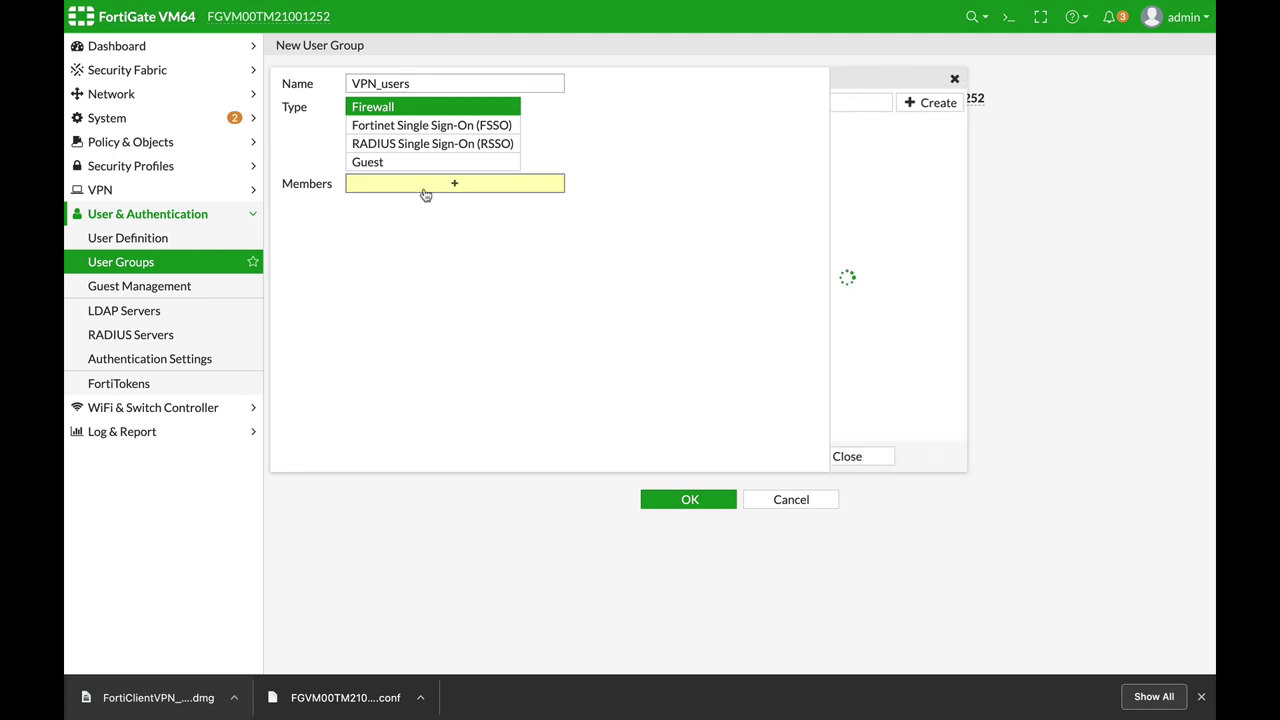
click(870, 203)
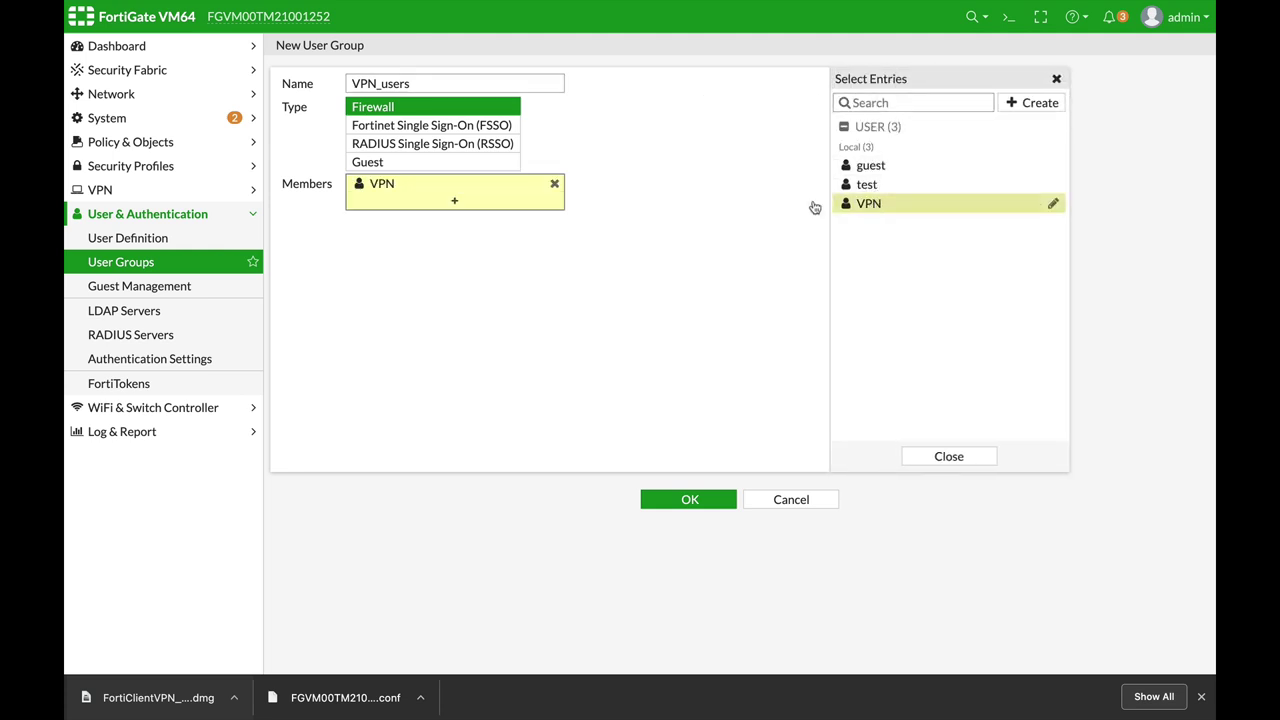
click(681, 502)
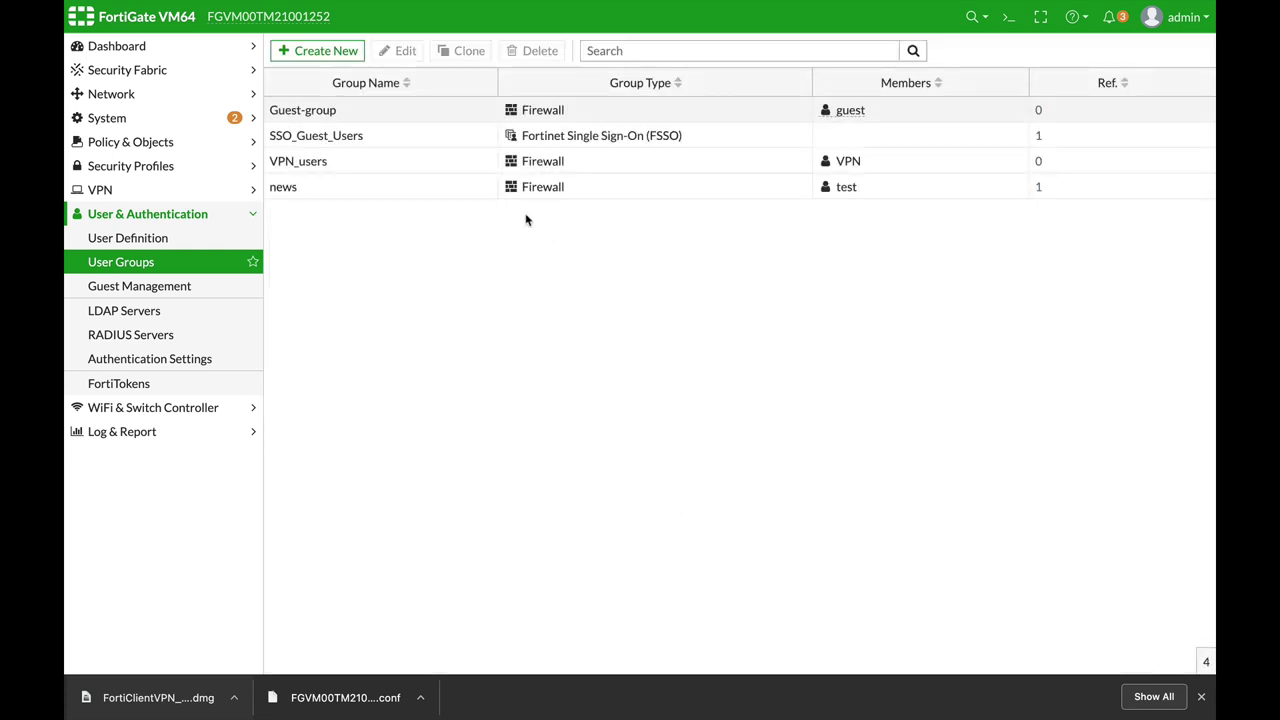
Step: Start an IPsec Wizard tunnel named Remote_access as Remote Access, client-based with FortiClient
click(137, 190)
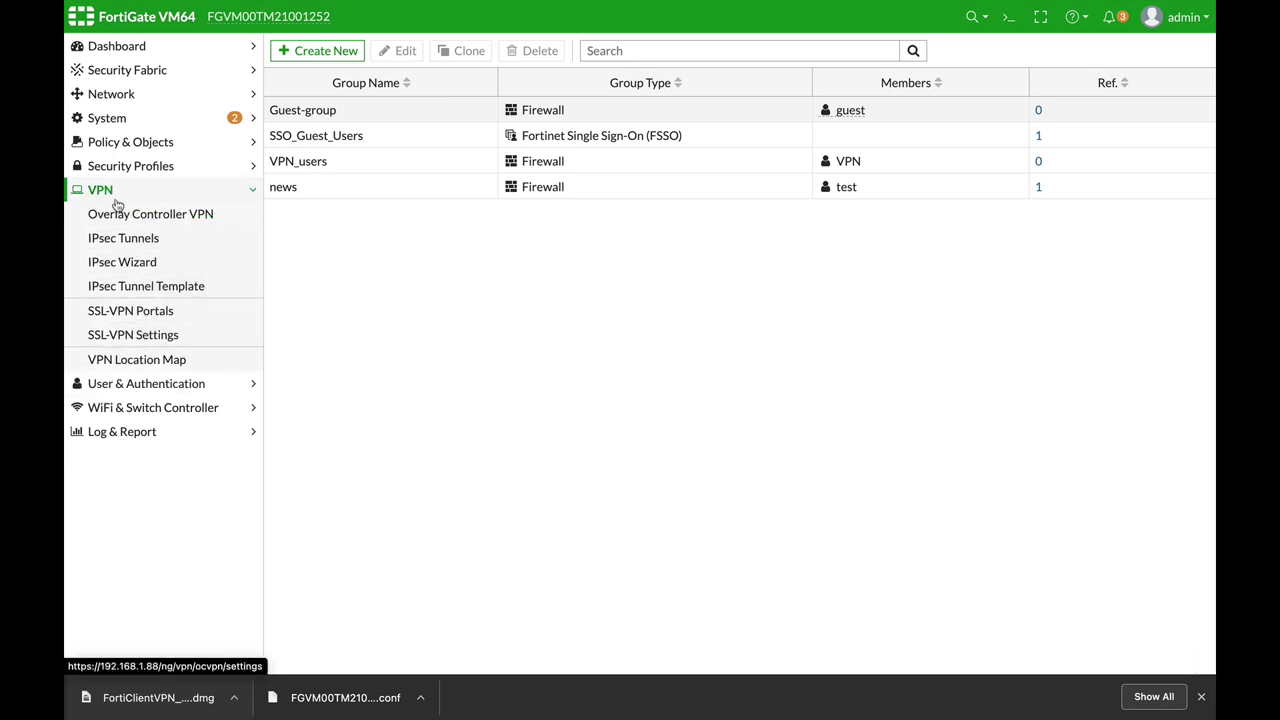
click(135, 262)
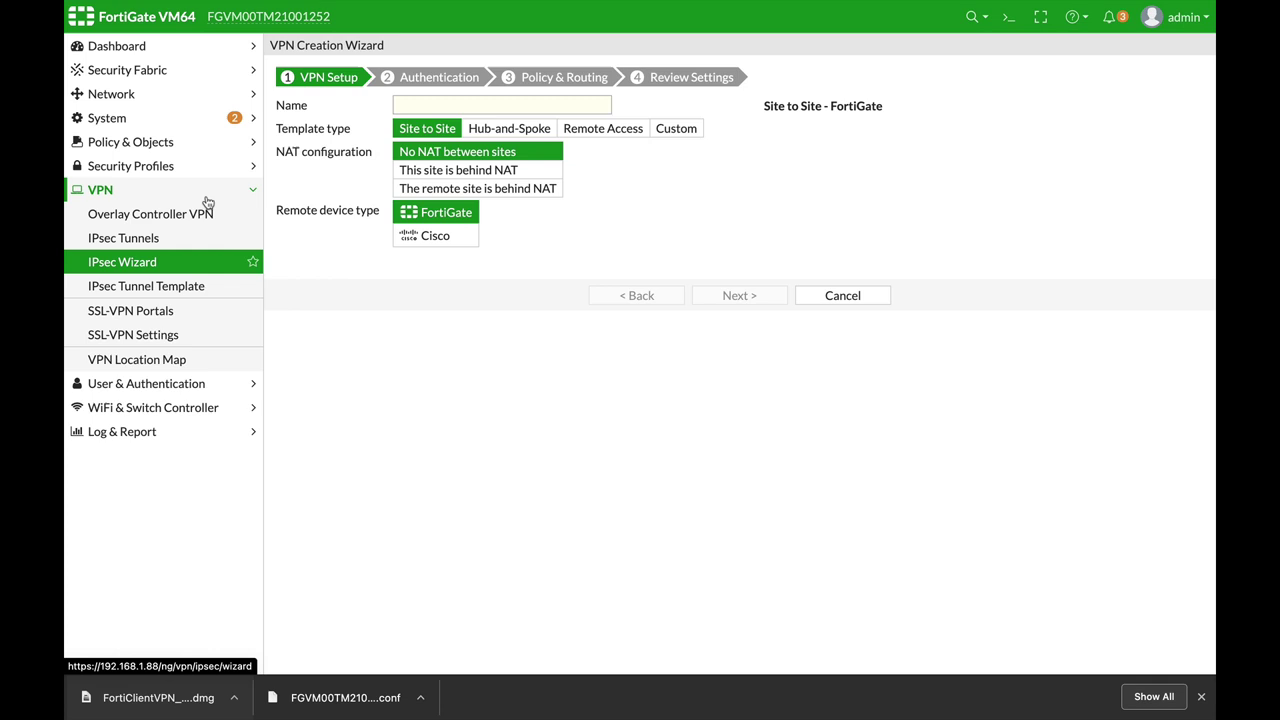
click(473, 104)
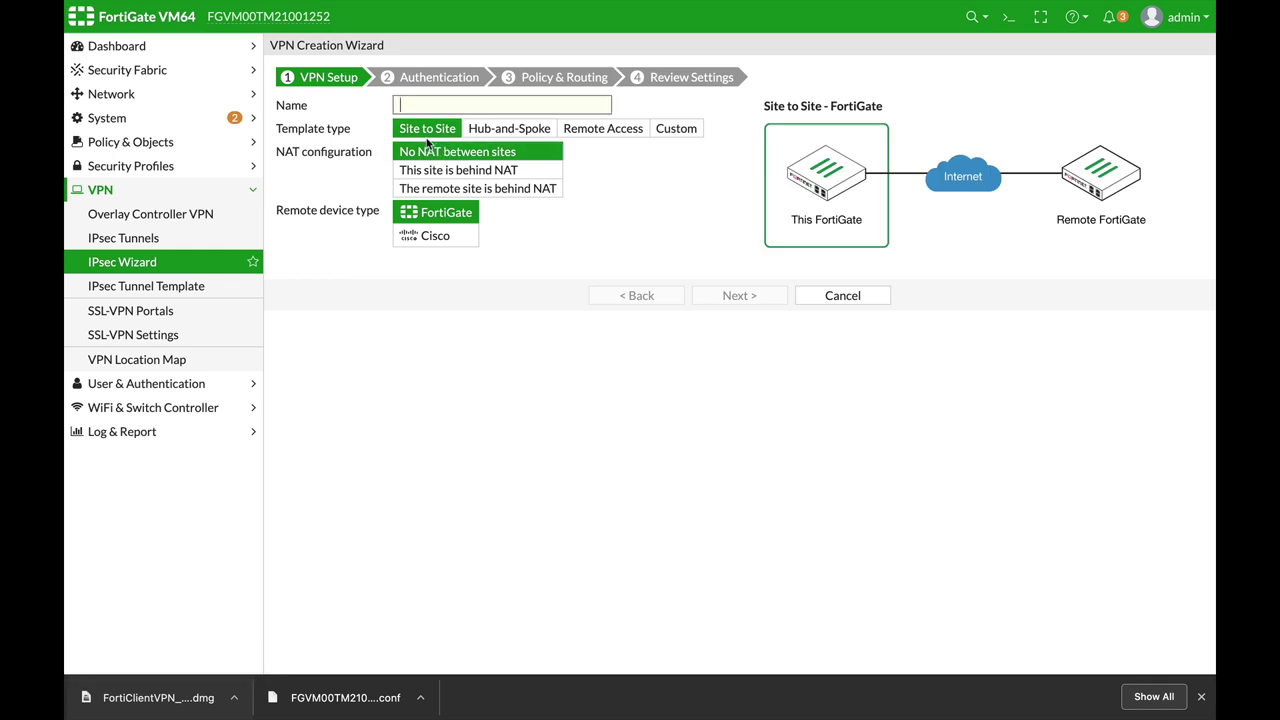
text(Remote_access)
click(608, 129)
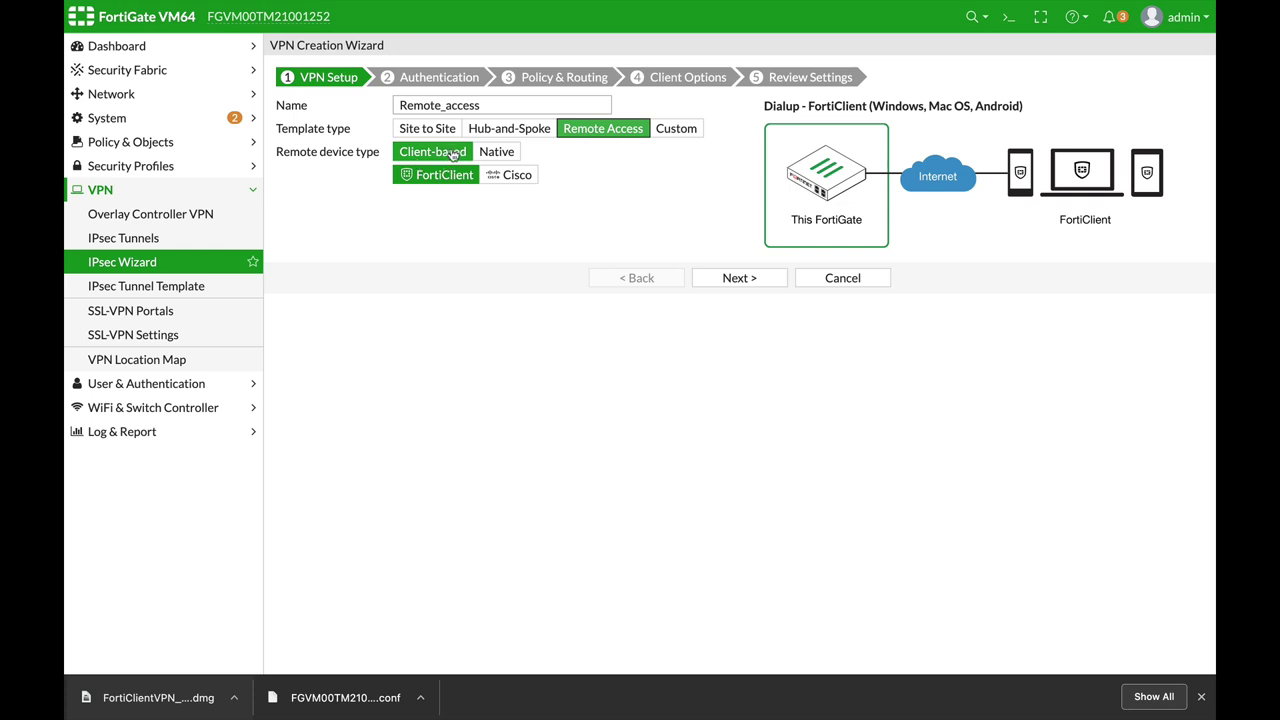
click(510, 153)
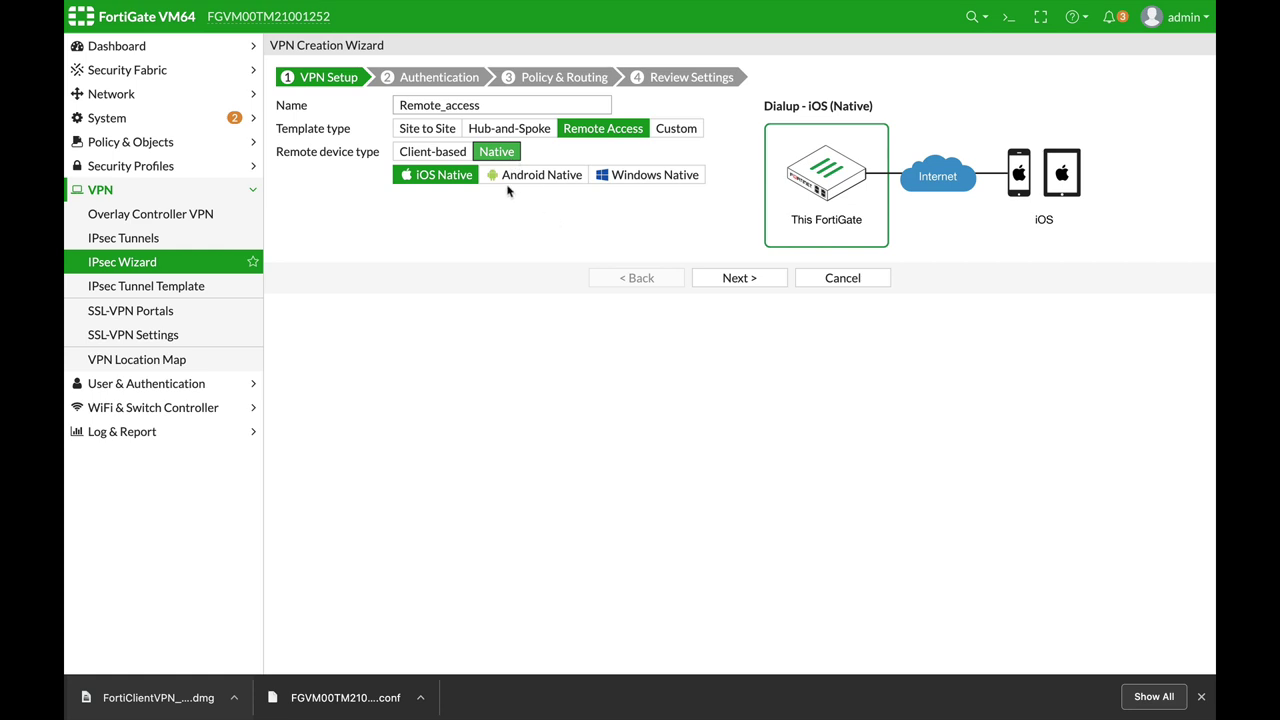
click(445, 153)
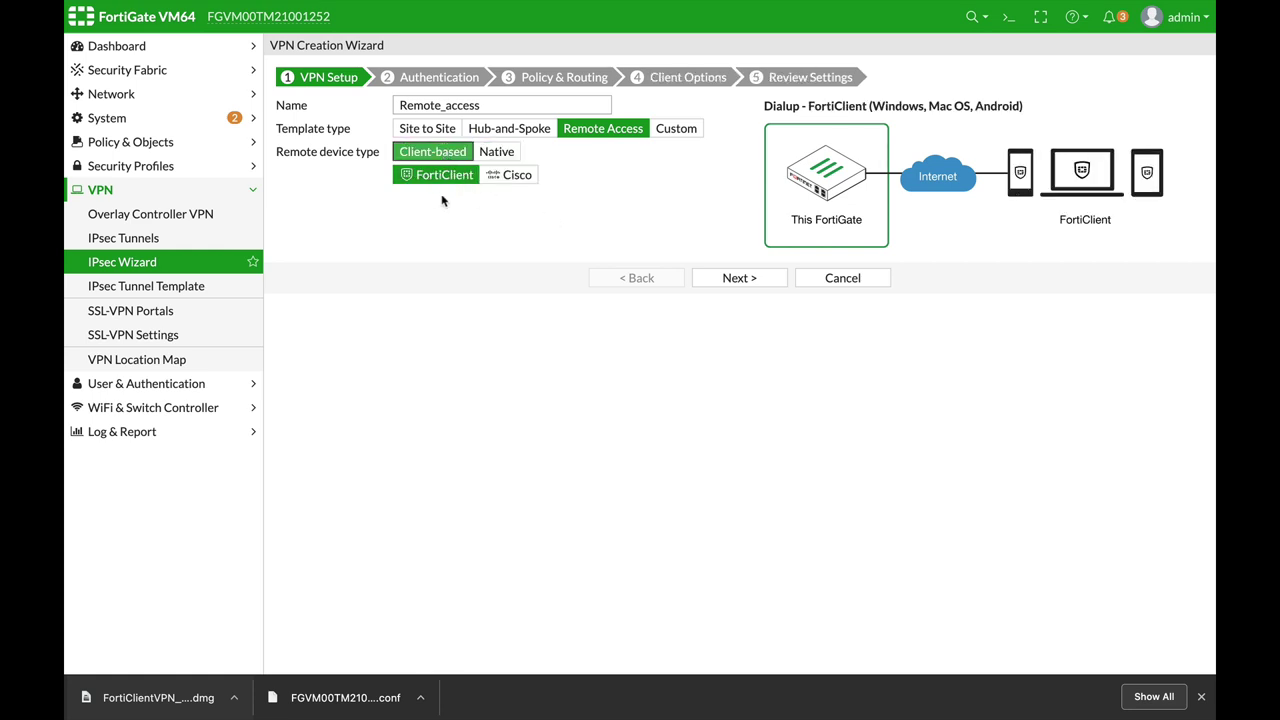
Step: Set incoming interface ISP1 (port1), enter a pre-shared key, and choose user group VPN_users
click(750, 284)
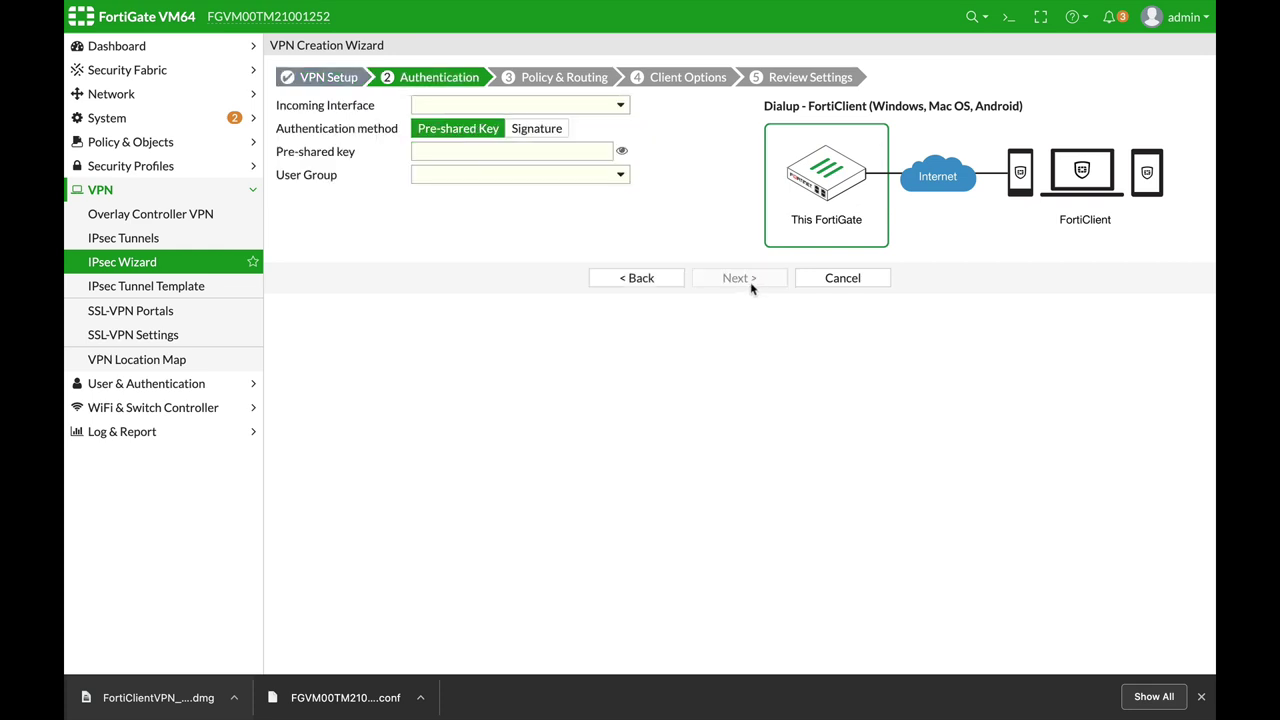
click(445, 105)
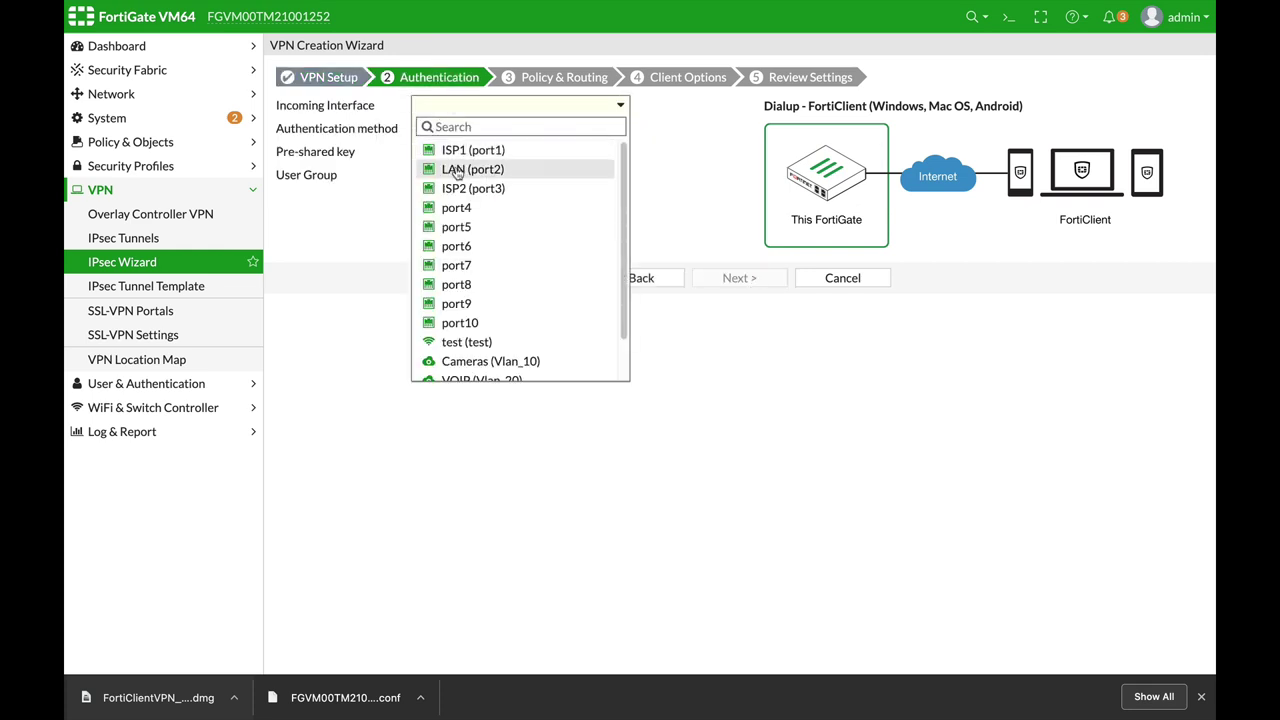
mouse_move(463, 158)
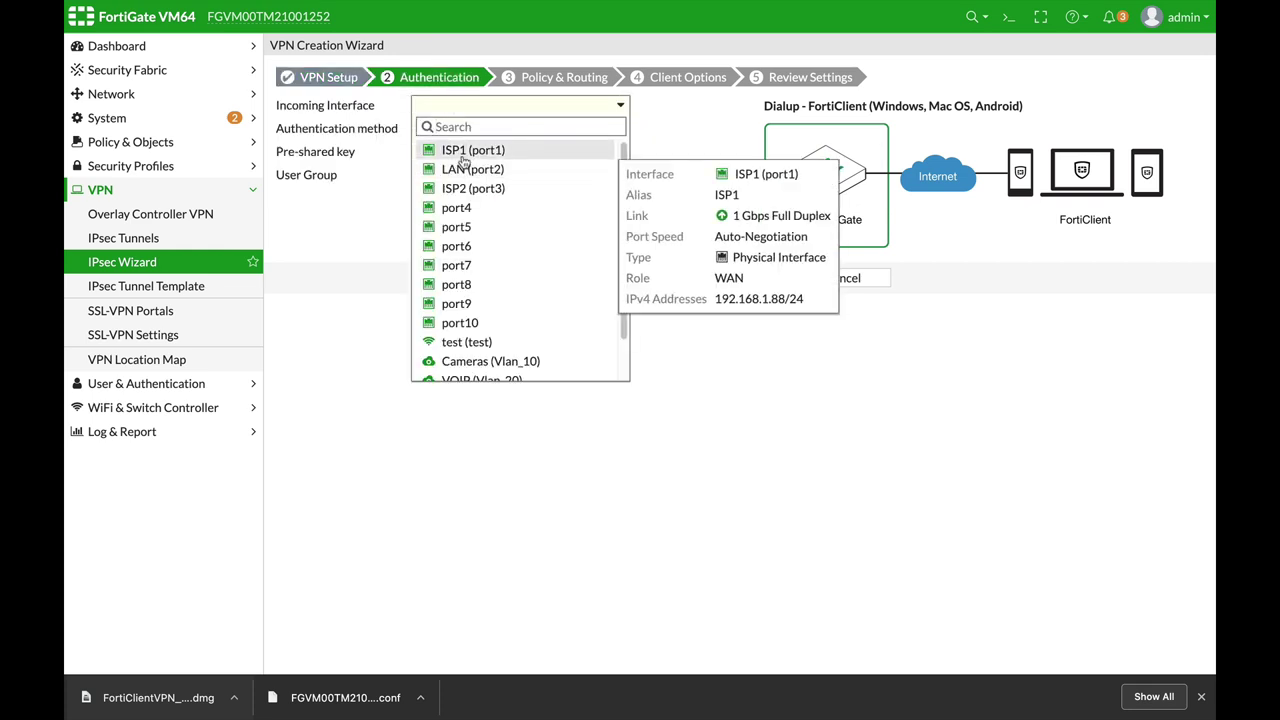
click(463, 152)
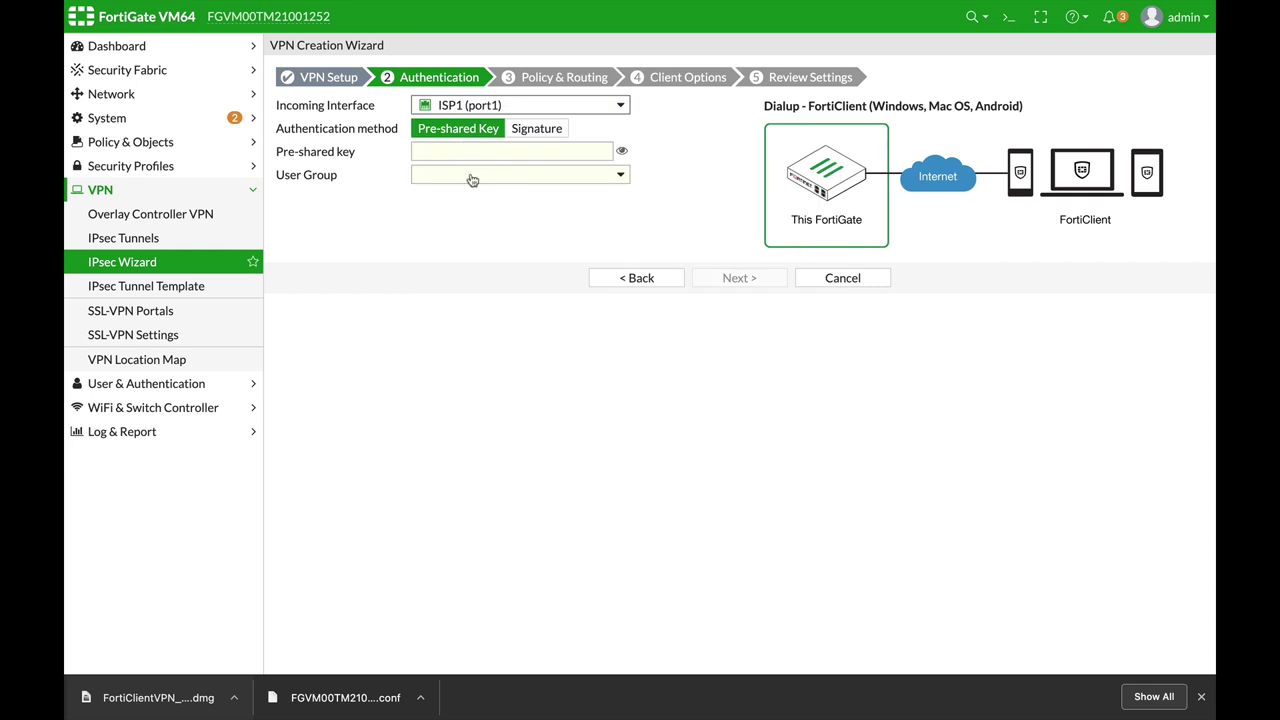
click(467, 152)
text(fo)
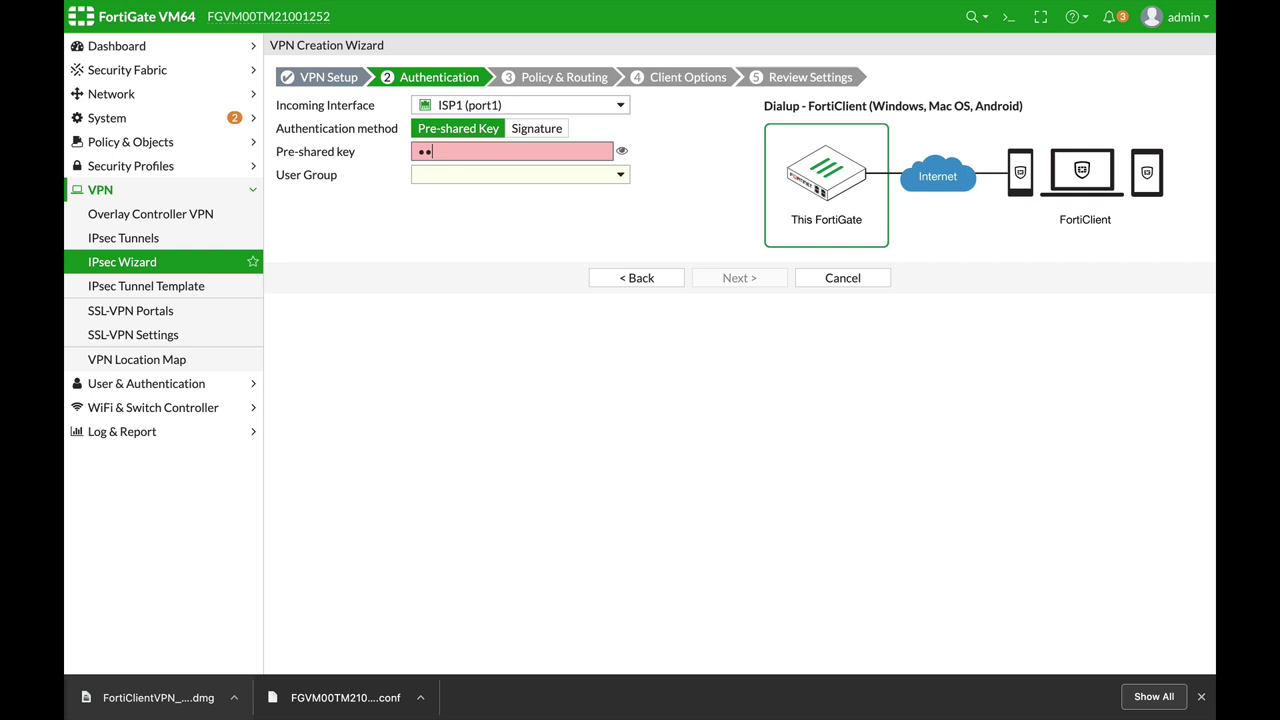
text(rtin)
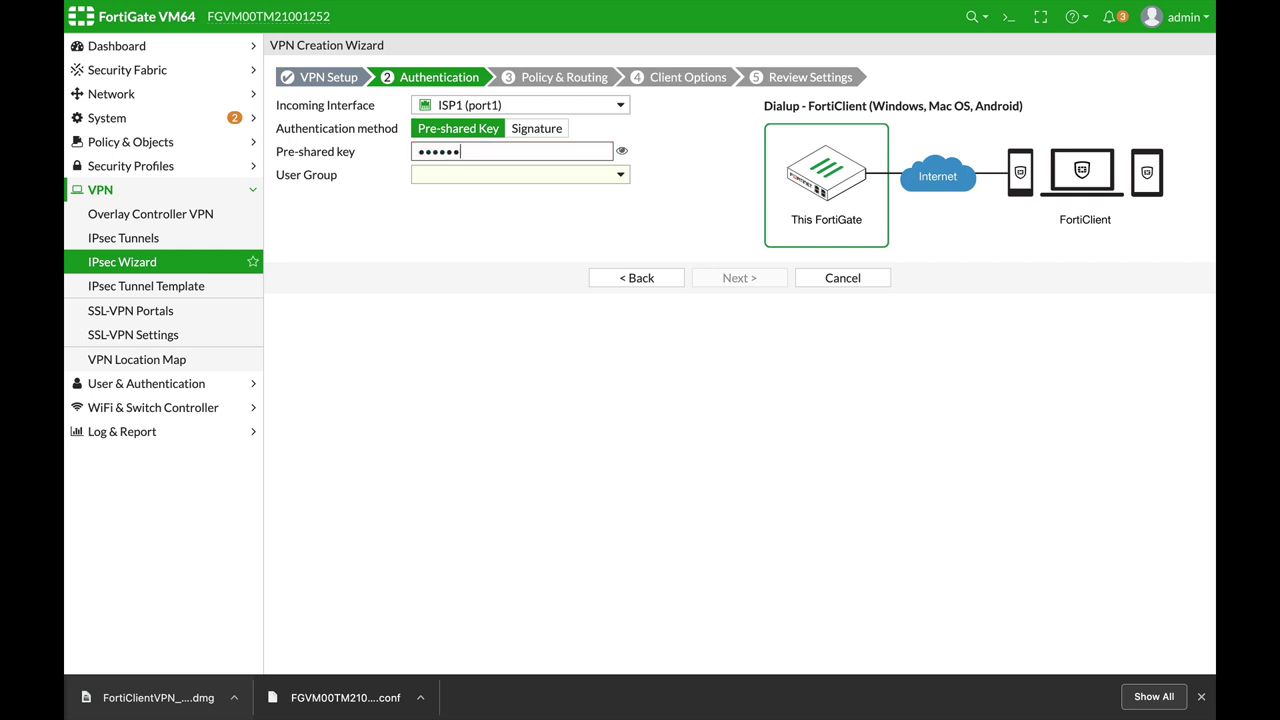
click(467, 183)
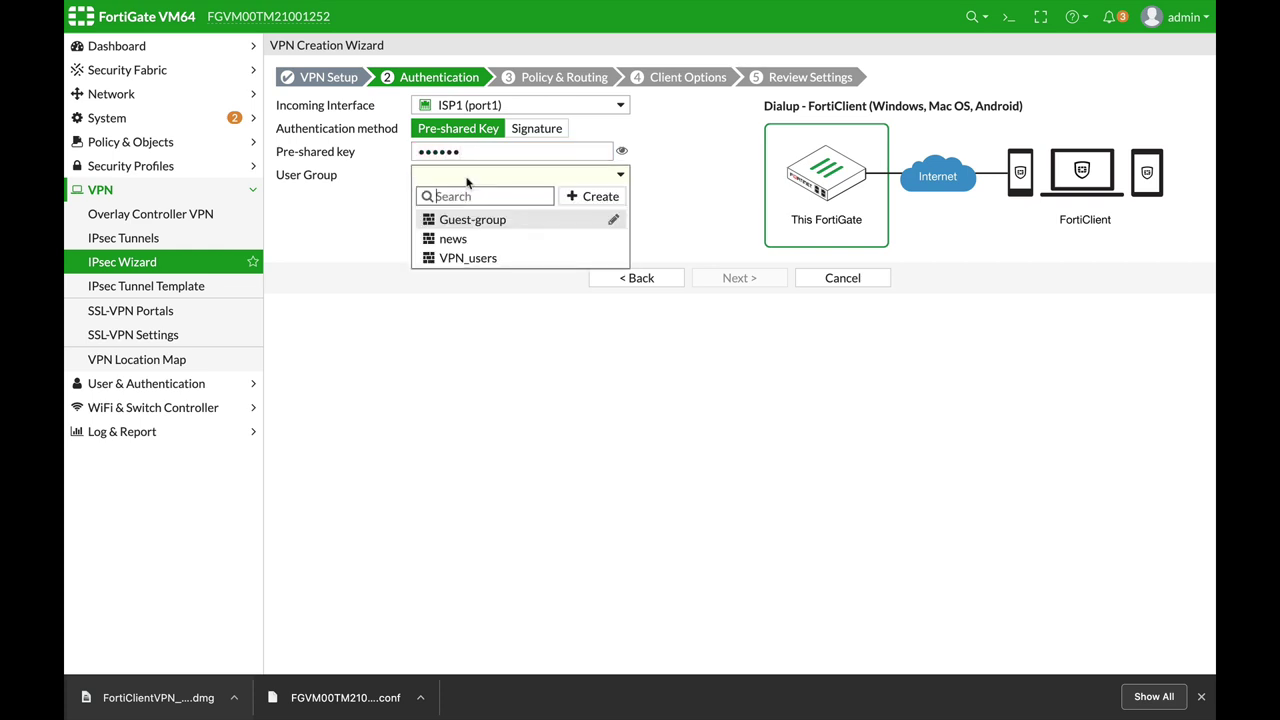
click(471, 257)
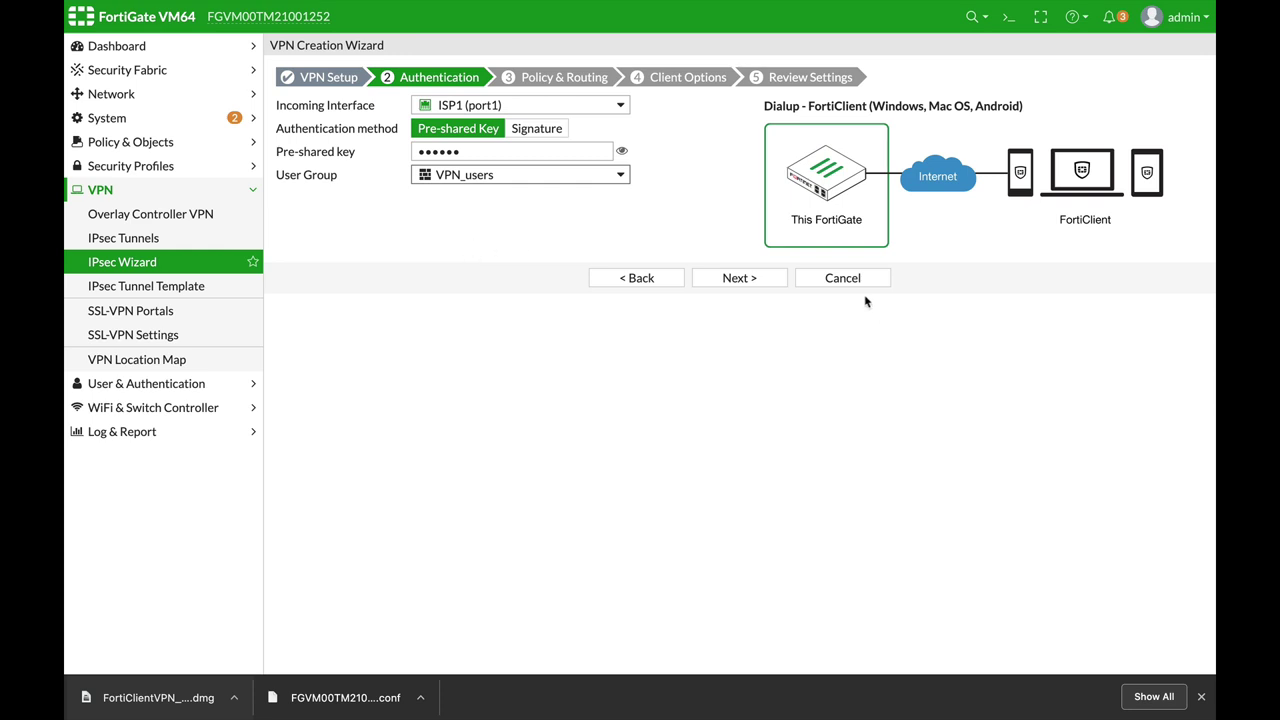
Step: Set the tunnel's local interface to LAN (port2) and local address to Local_Network
click(746, 279)
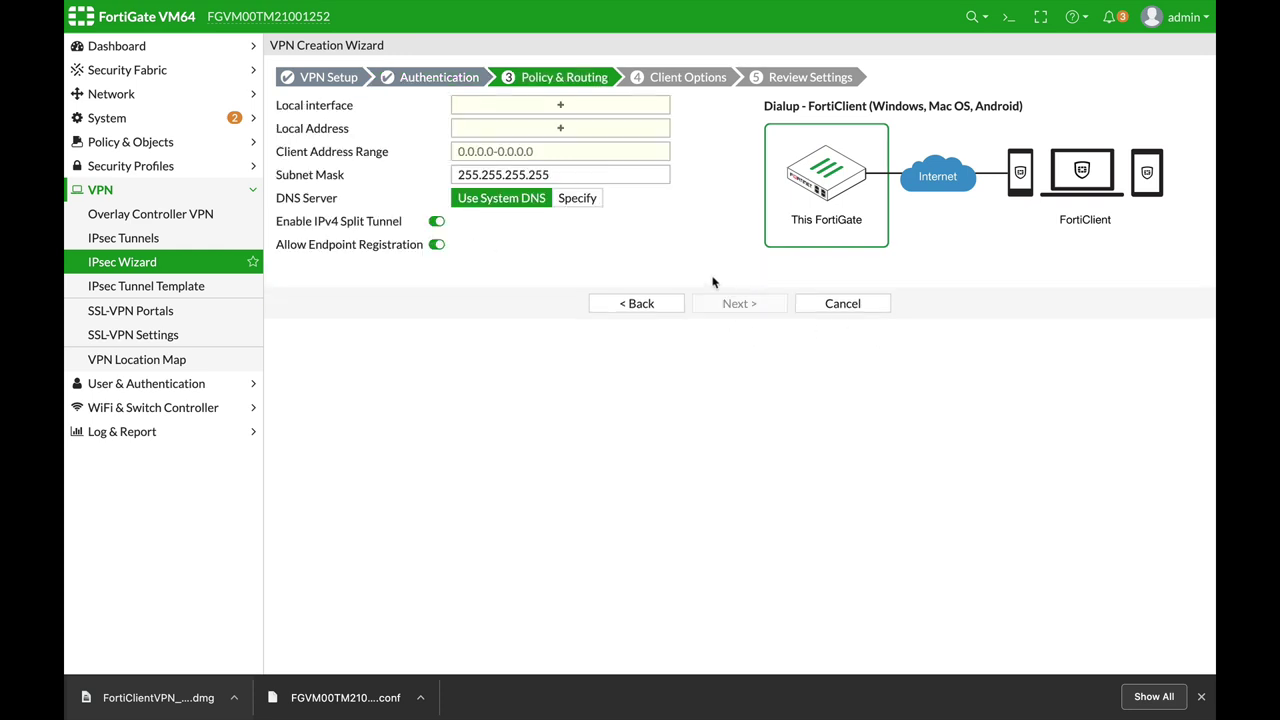
click(489, 108)
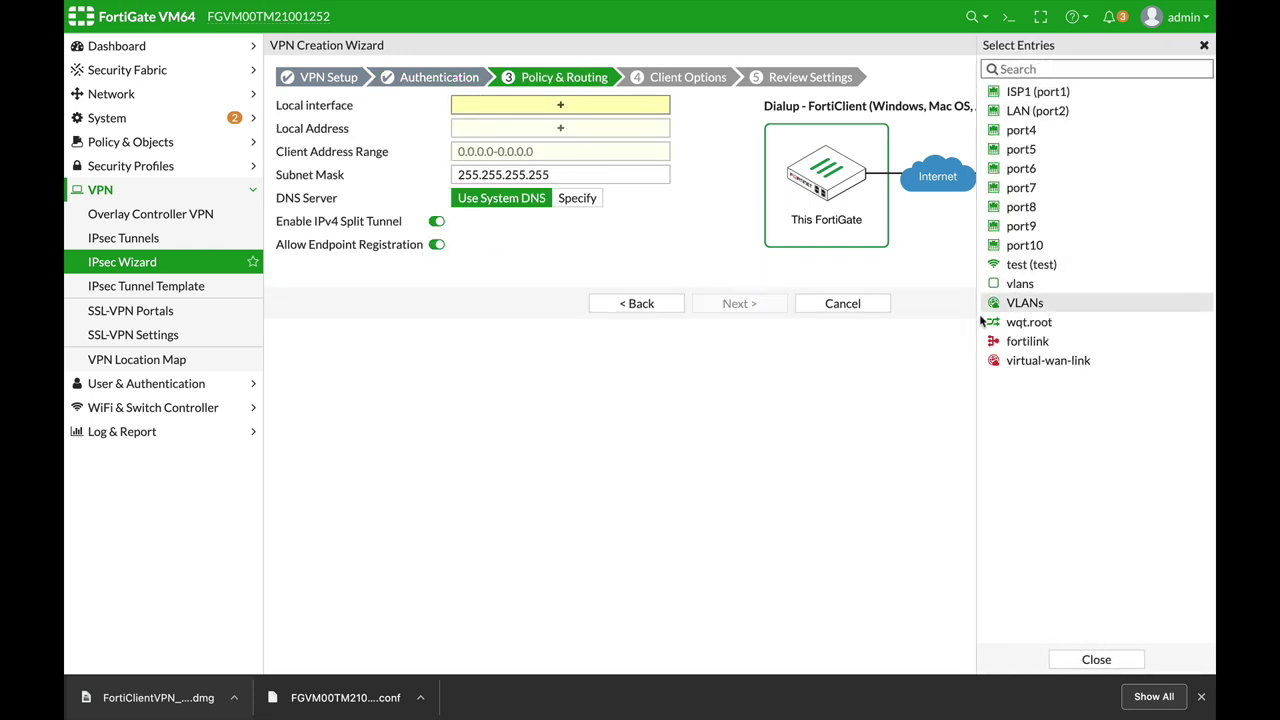
click(1010, 112)
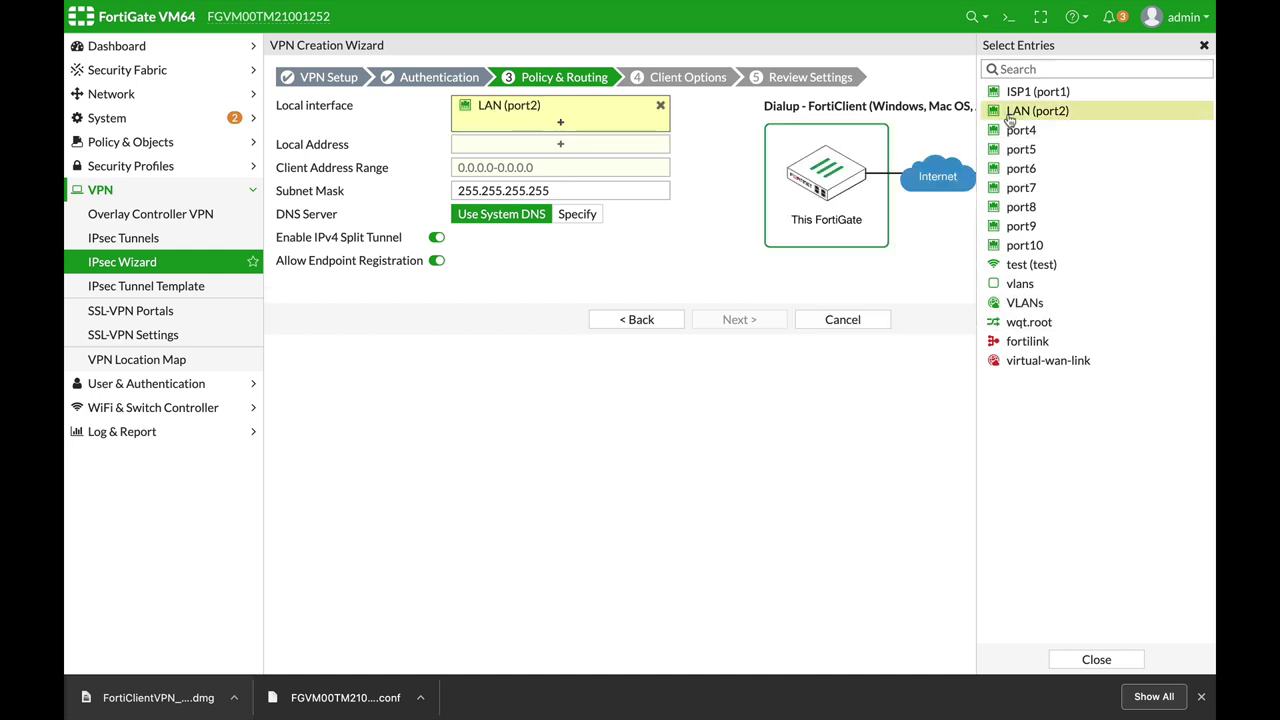
click(531, 146)
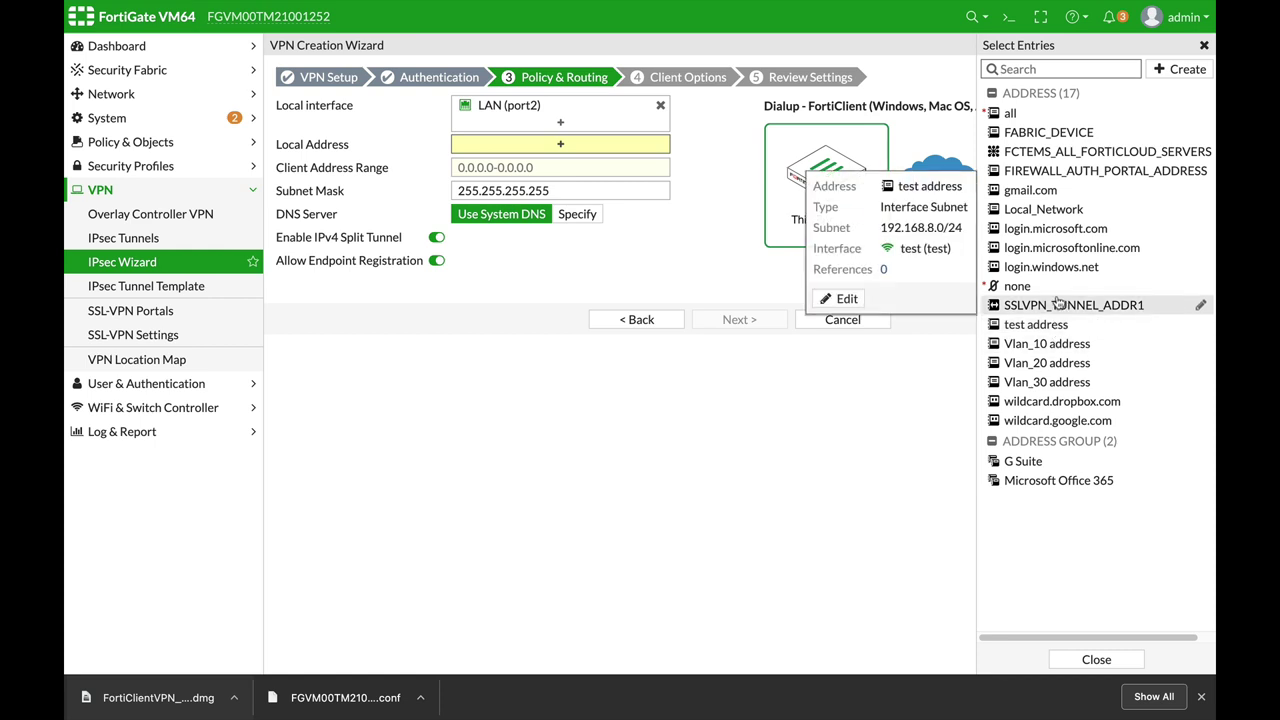
click(1043, 210)
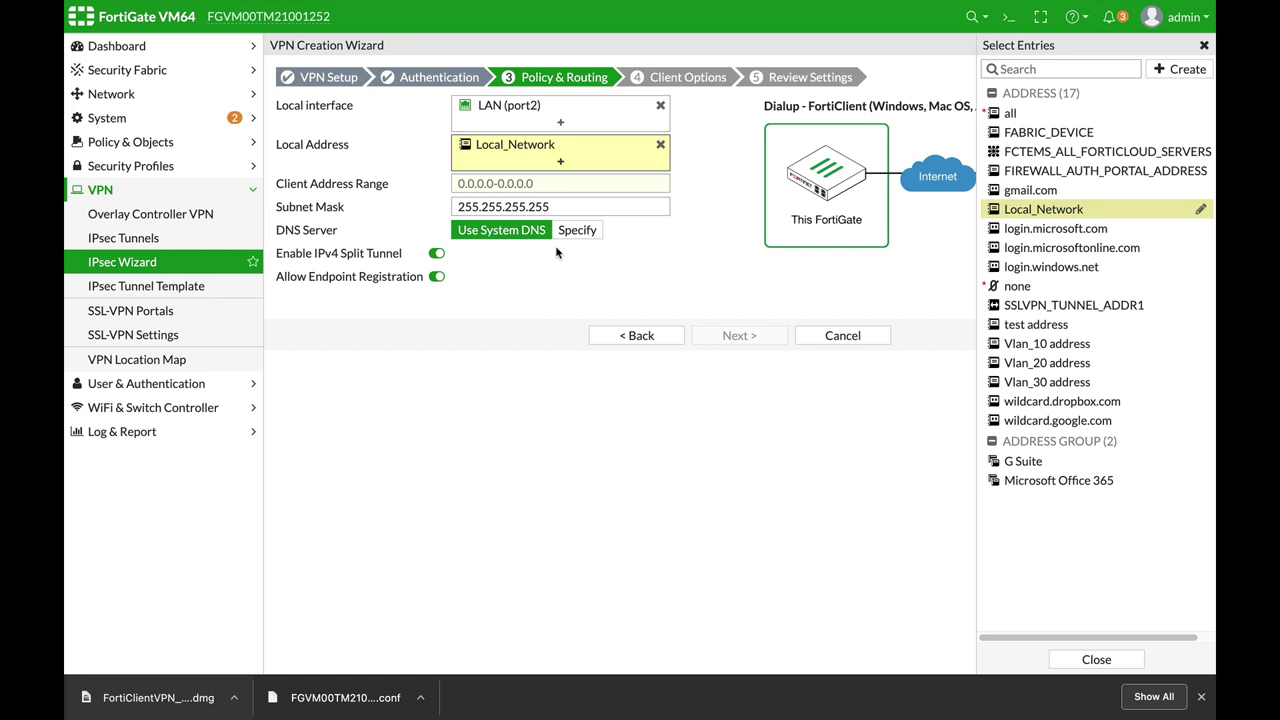
Step: Give clients the address range 10.8.2.1–10.8.2.24 and continue to Client Options
click(561, 183)
text(10.8.2.1-10.8.2.)
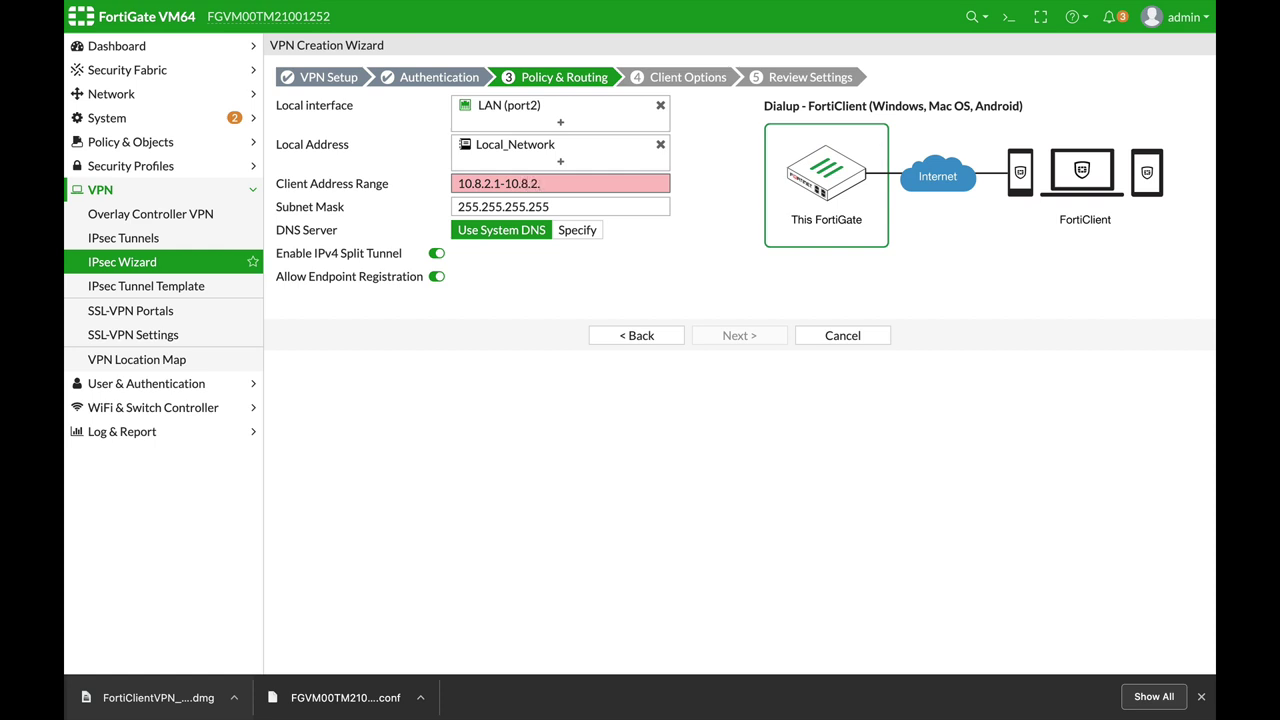
text(24)
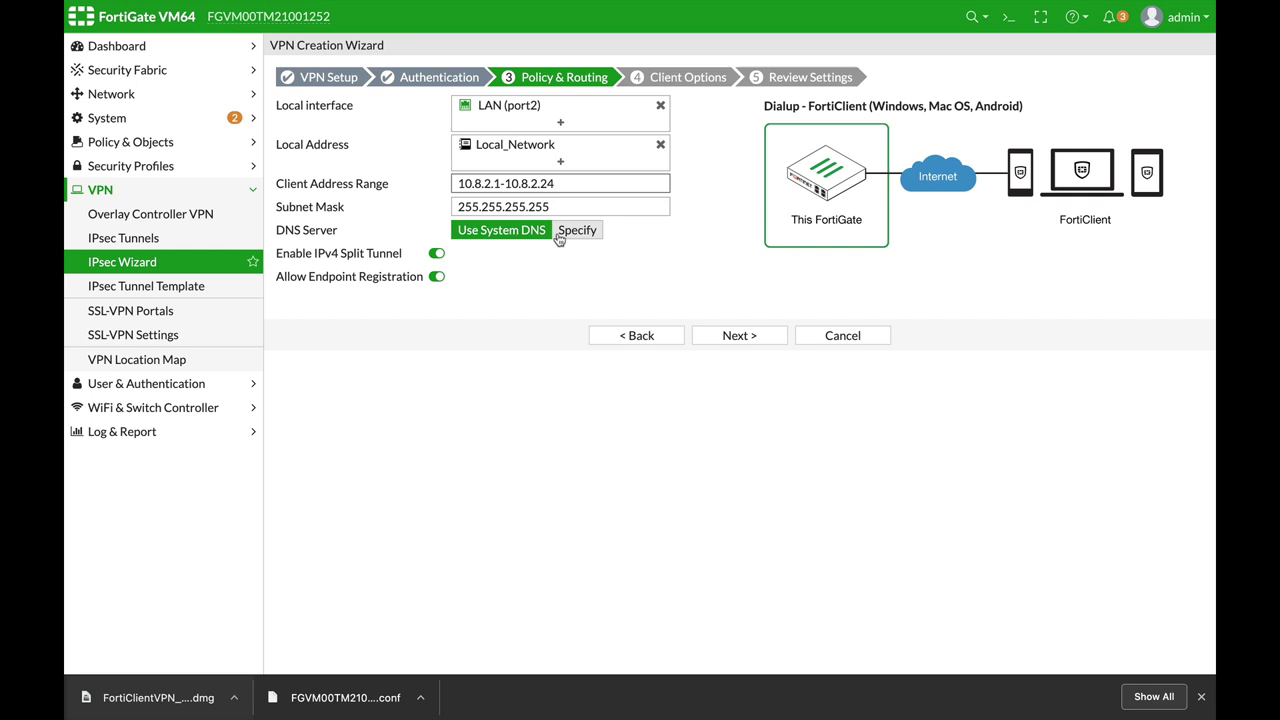
click(748, 337)
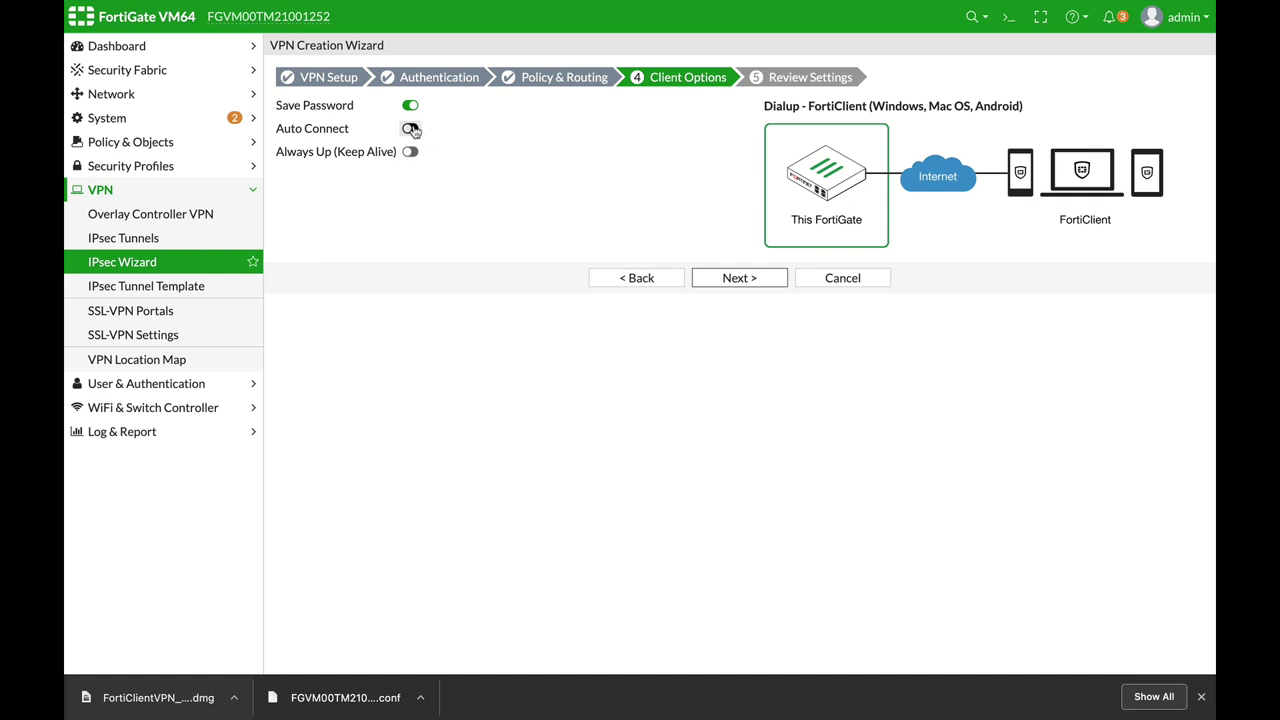
Step: Accept Client Options, create the VPN from Review Settings, and show the IPsec tunnel list
click(741, 280)
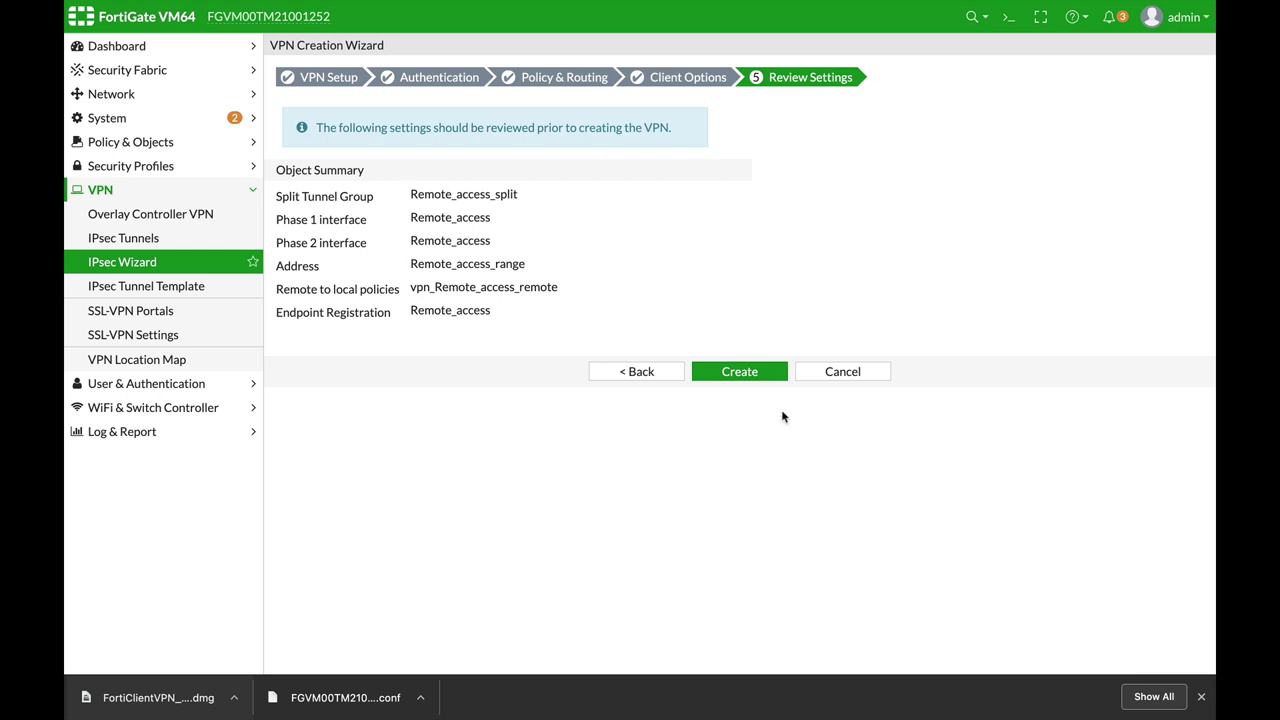
click(736, 375)
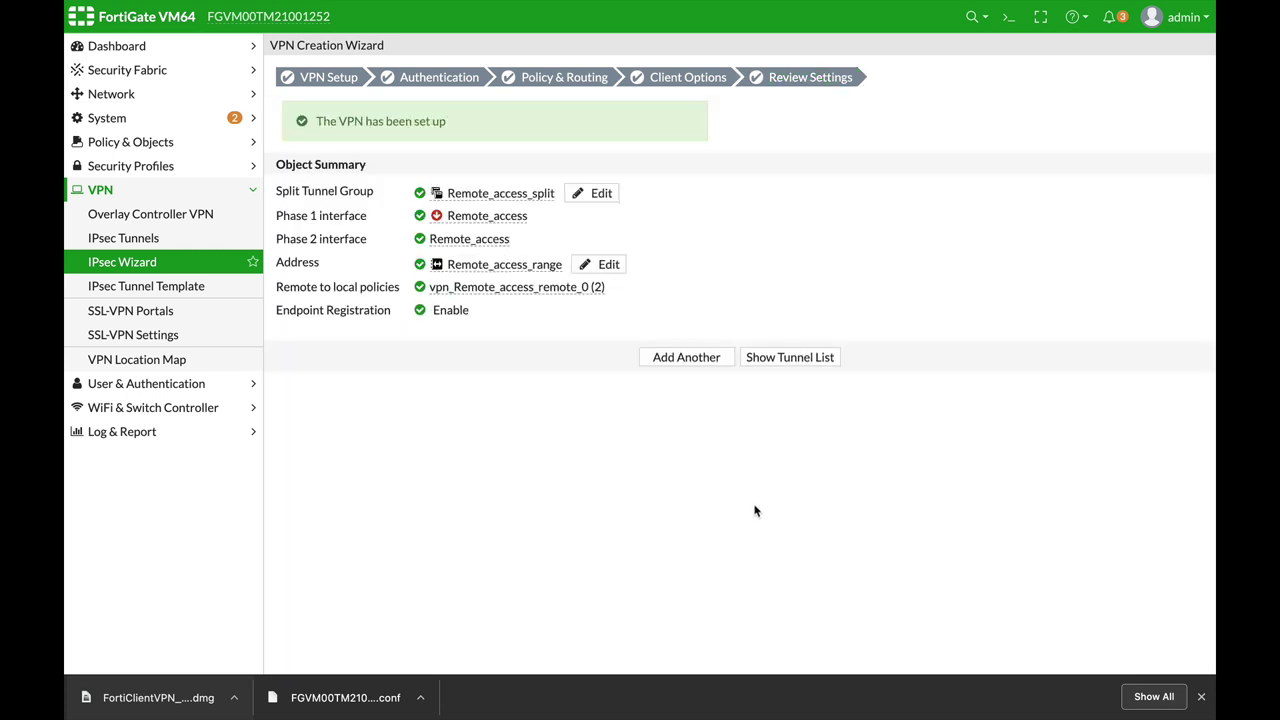
click(827, 352)
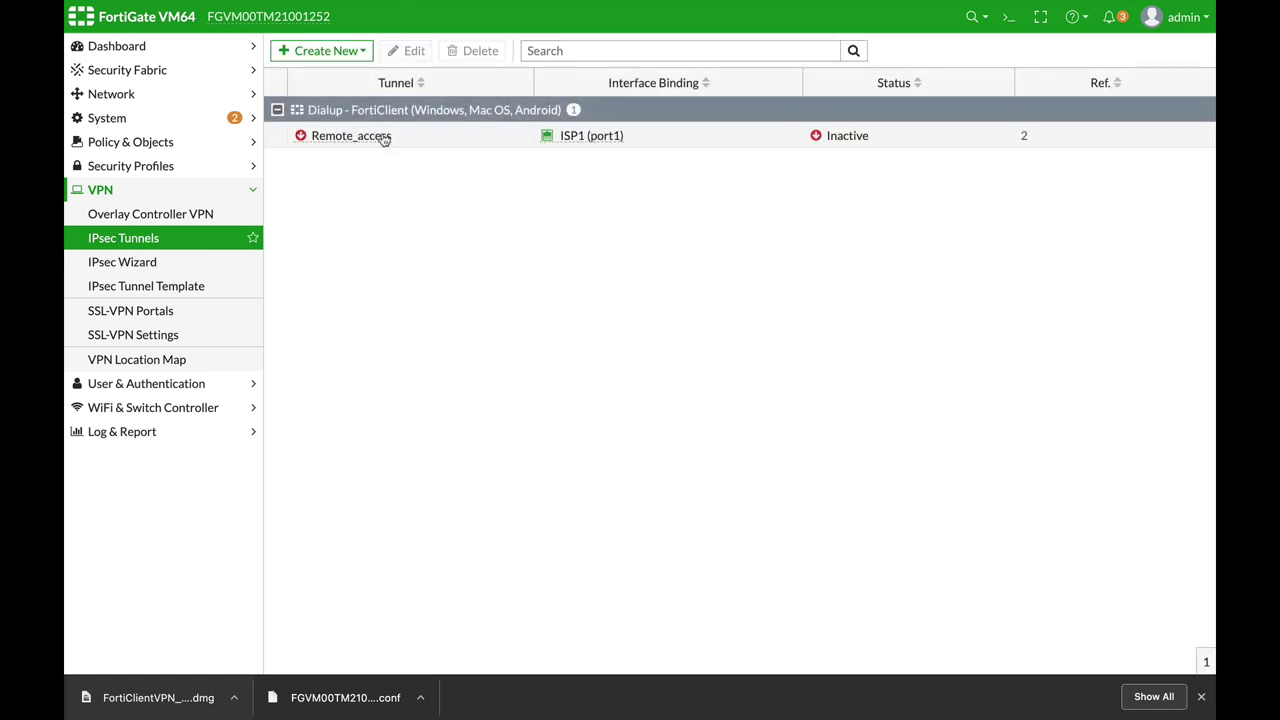
Step: Open and save policy vpn_Remote_access_remote_0 from Remote_access to LAN (port2) in Firewall Policy
click(384, 138)
click(415, 51)
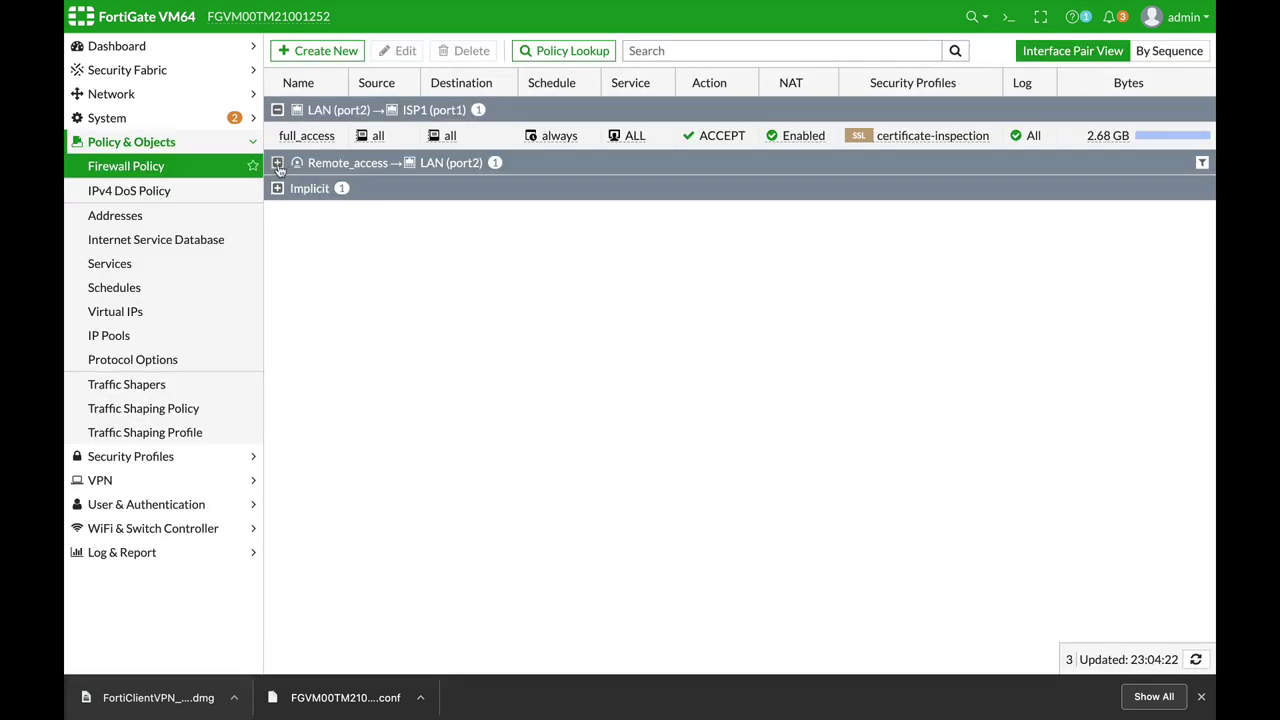
click(278, 164)
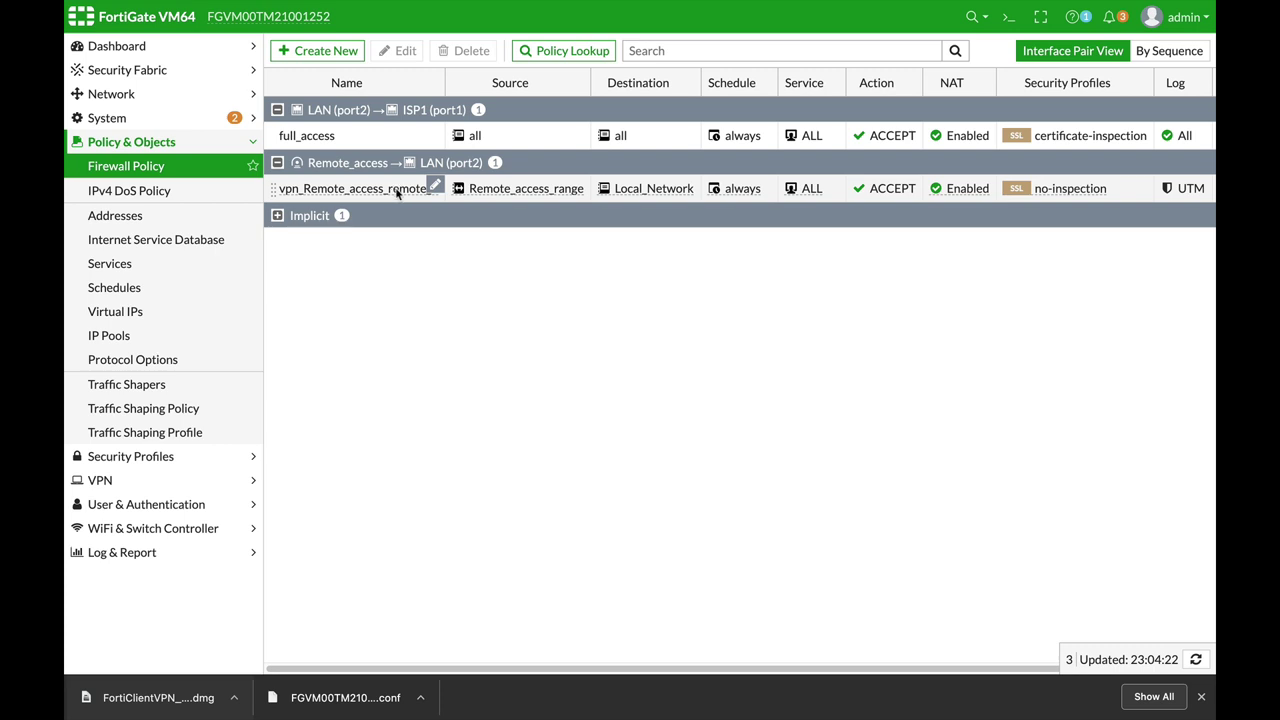
click(382, 189)
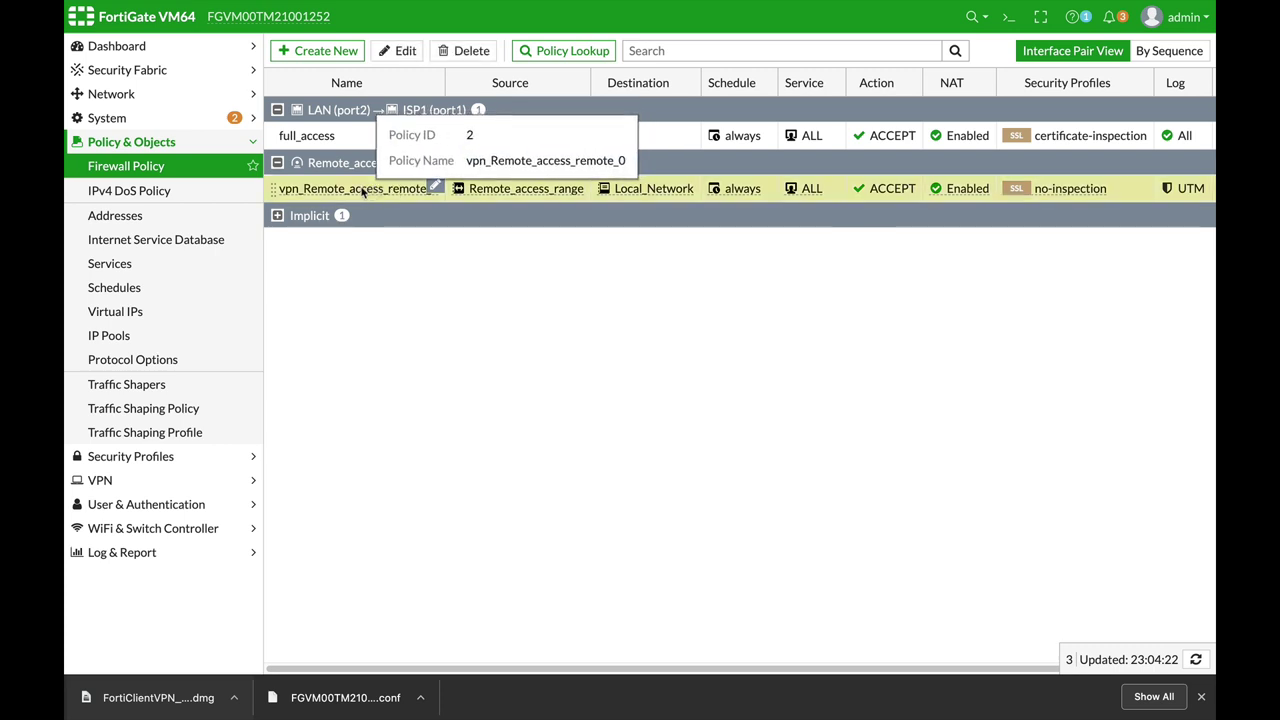
click(398, 50)
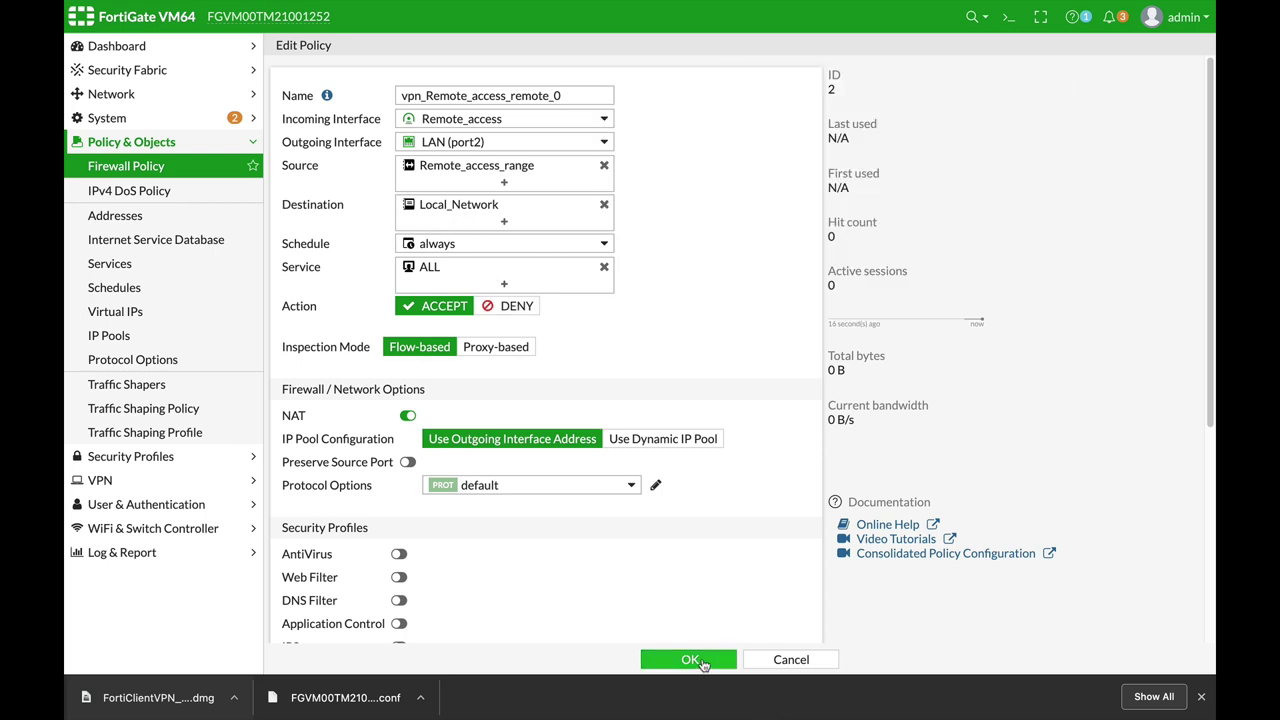
click(690, 660)
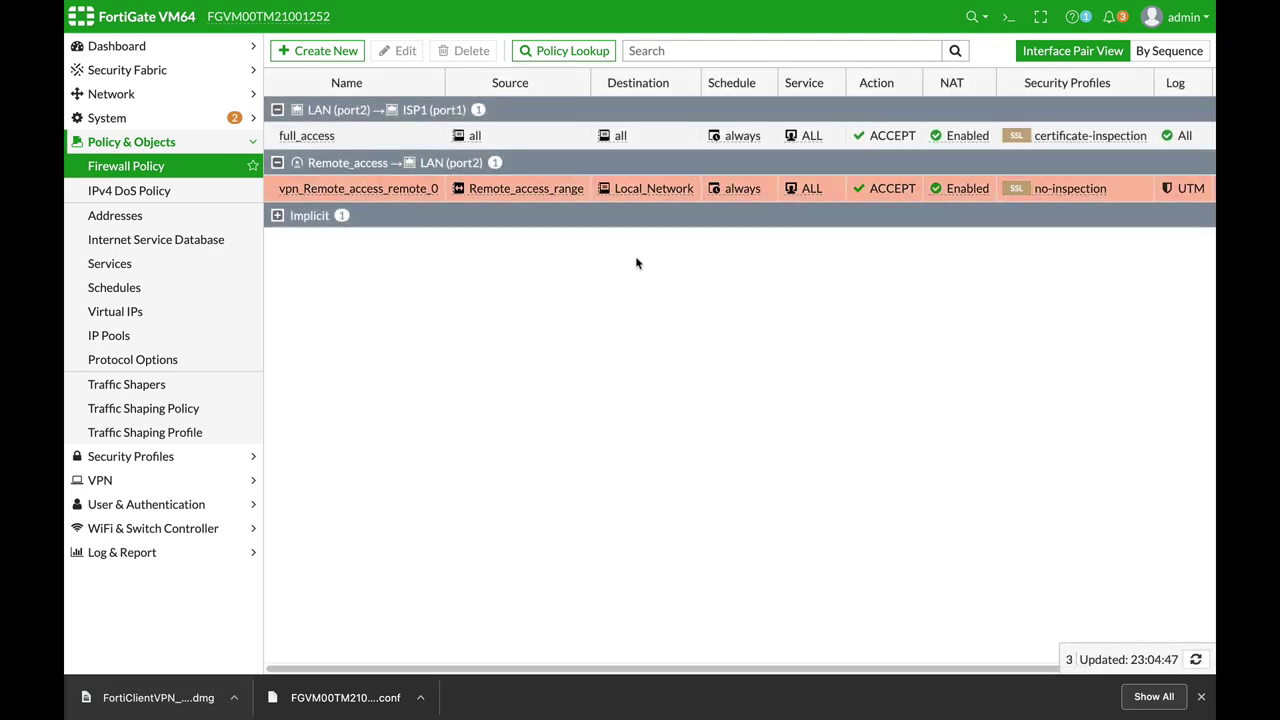
Step: In FortiClient, save IPsec connection VPN_remote with gateway 192.168.1.88 and a pre-shared key
key(super+Tab)
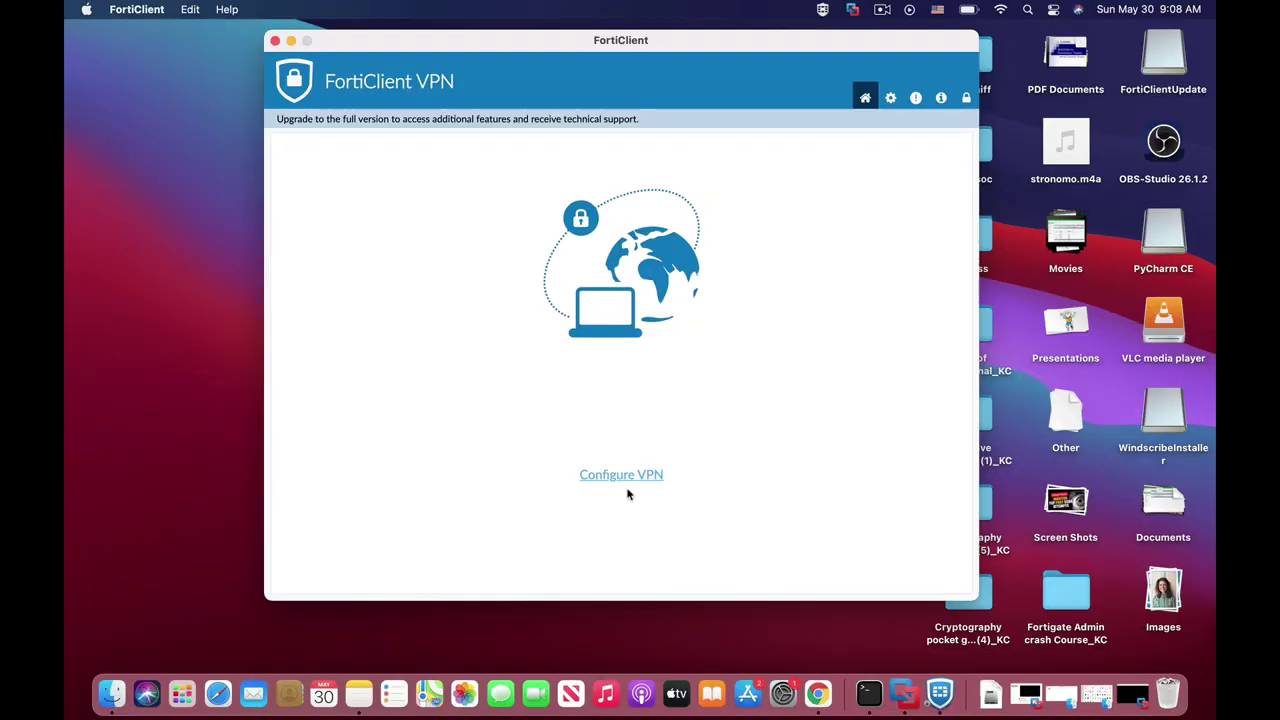
click(623, 474)
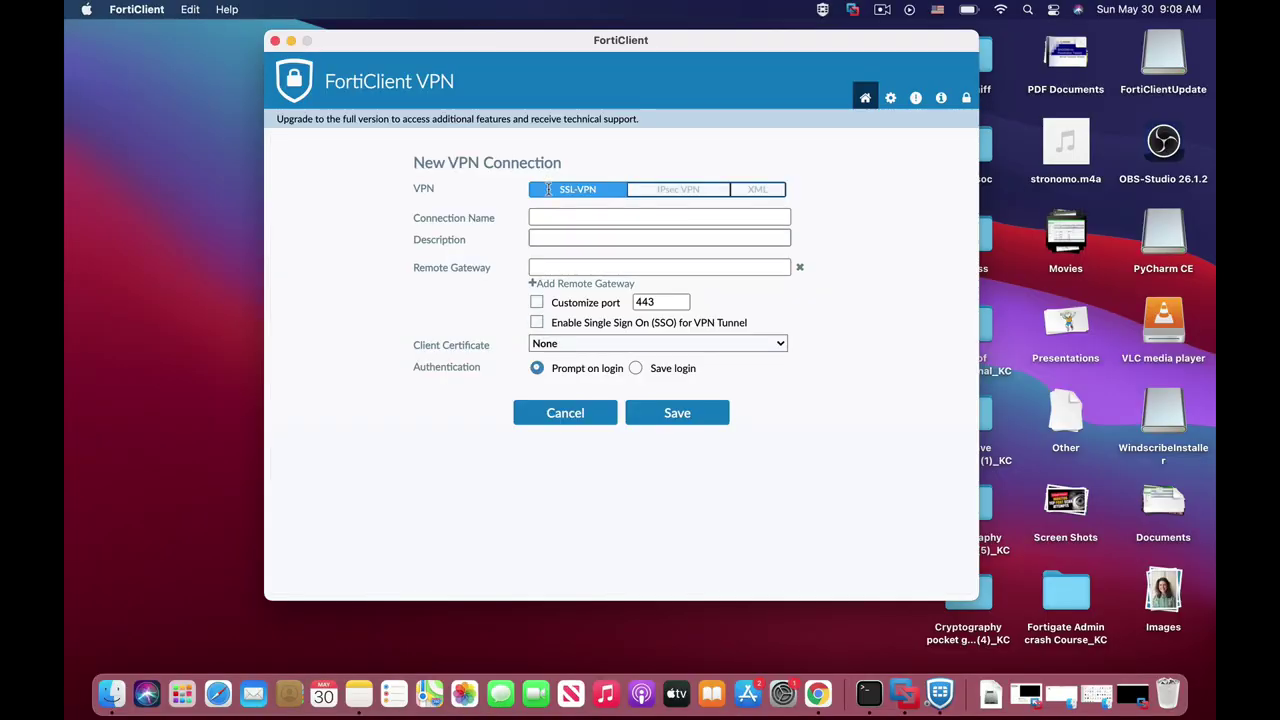
click(674, 198)
click(582, 216)
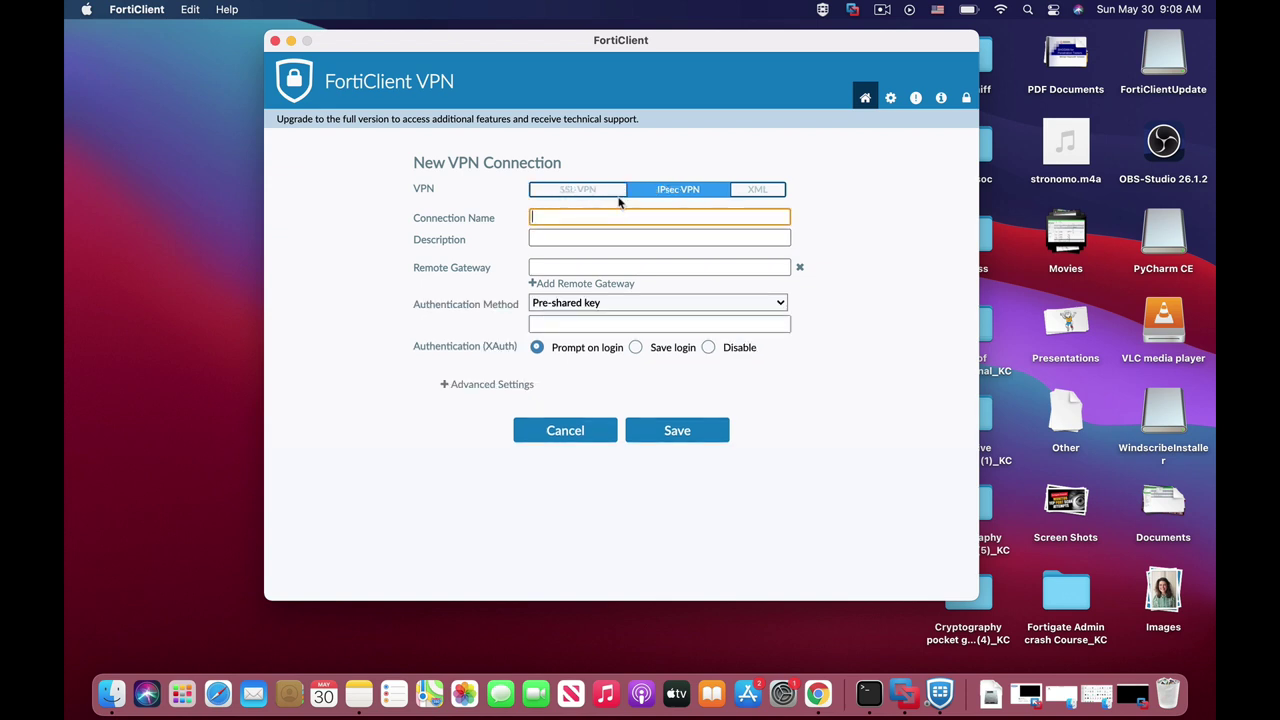
text(VPN_remote)
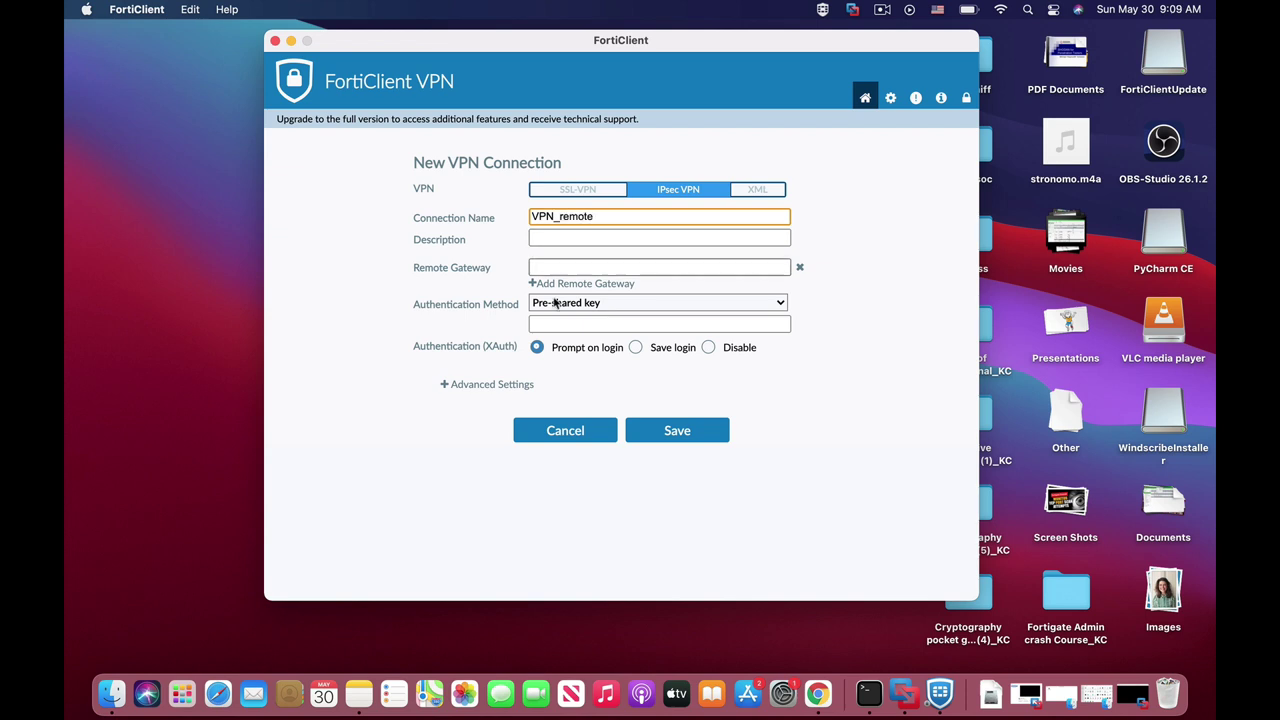
click(585, 266)
text(192)
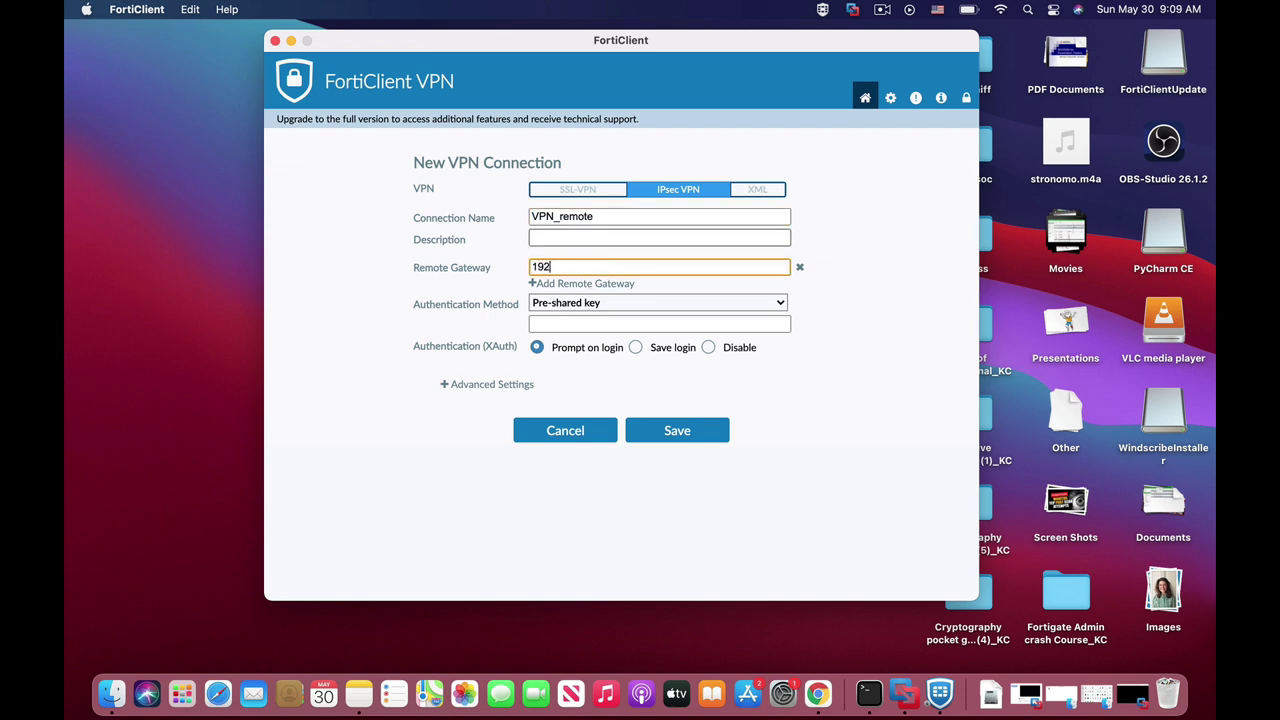
text(.168.1.88)
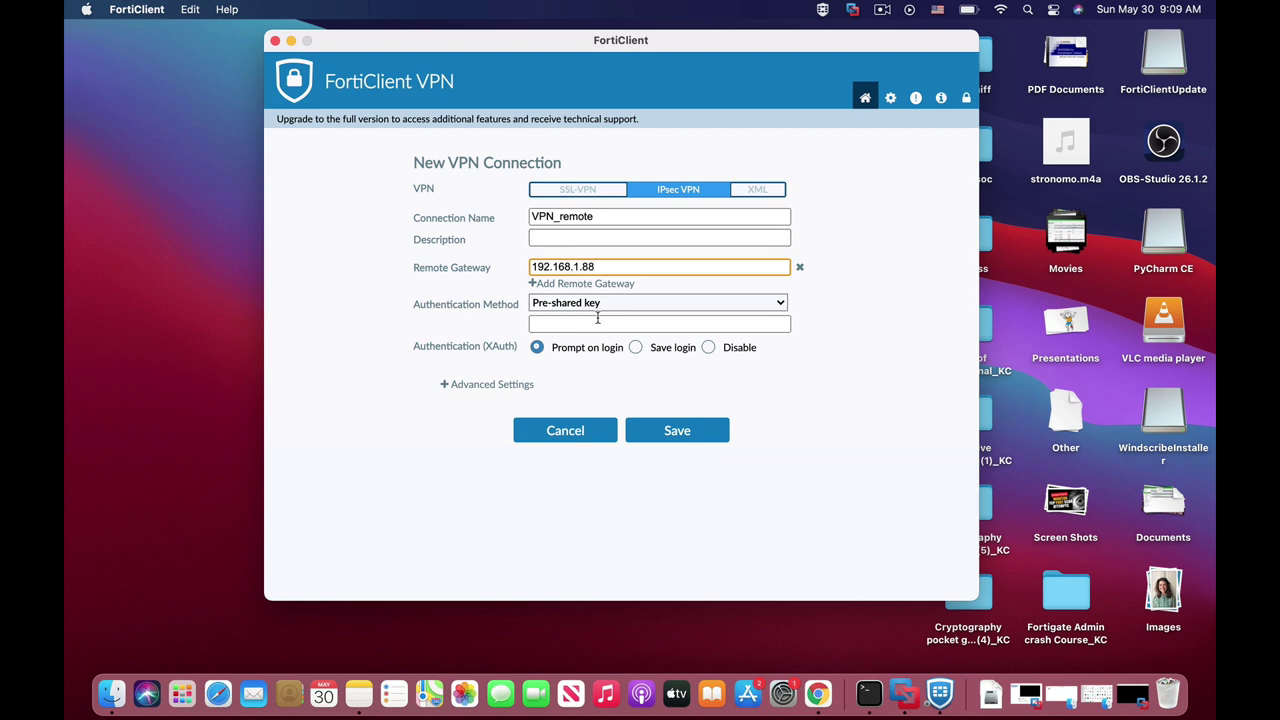
click(597, 323)
text(f)
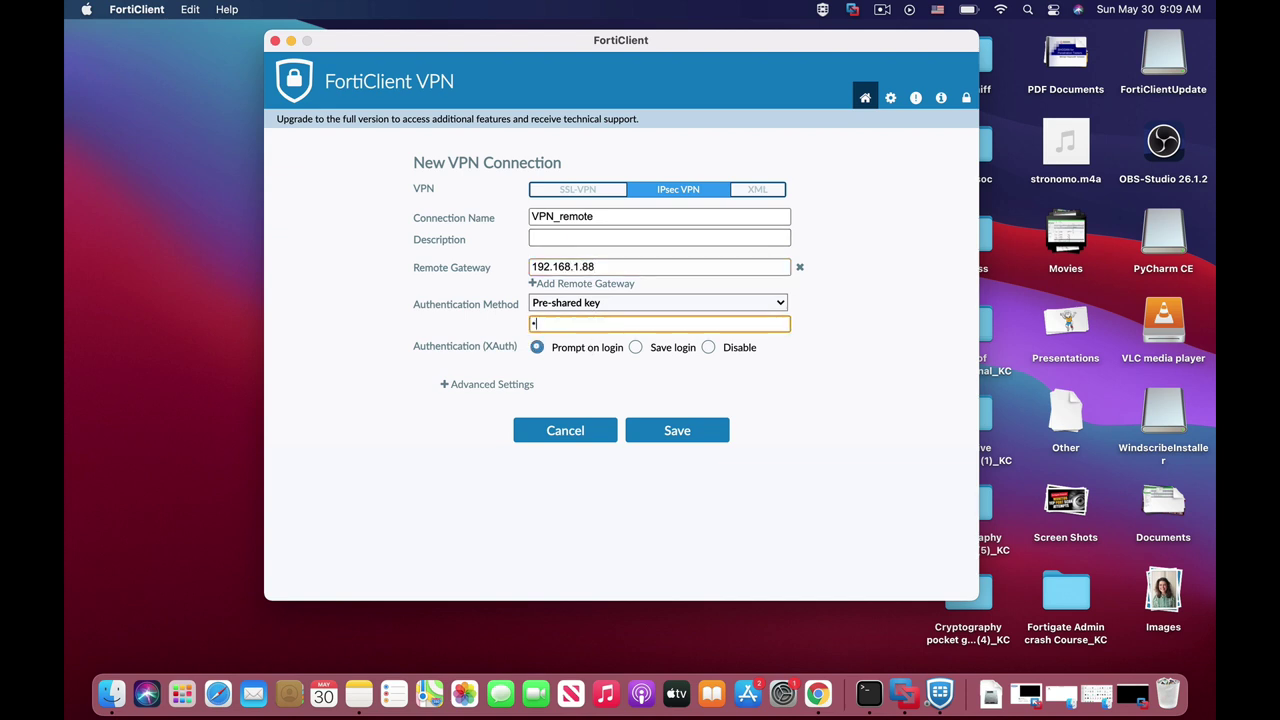
text(orti)
click(682, 434)
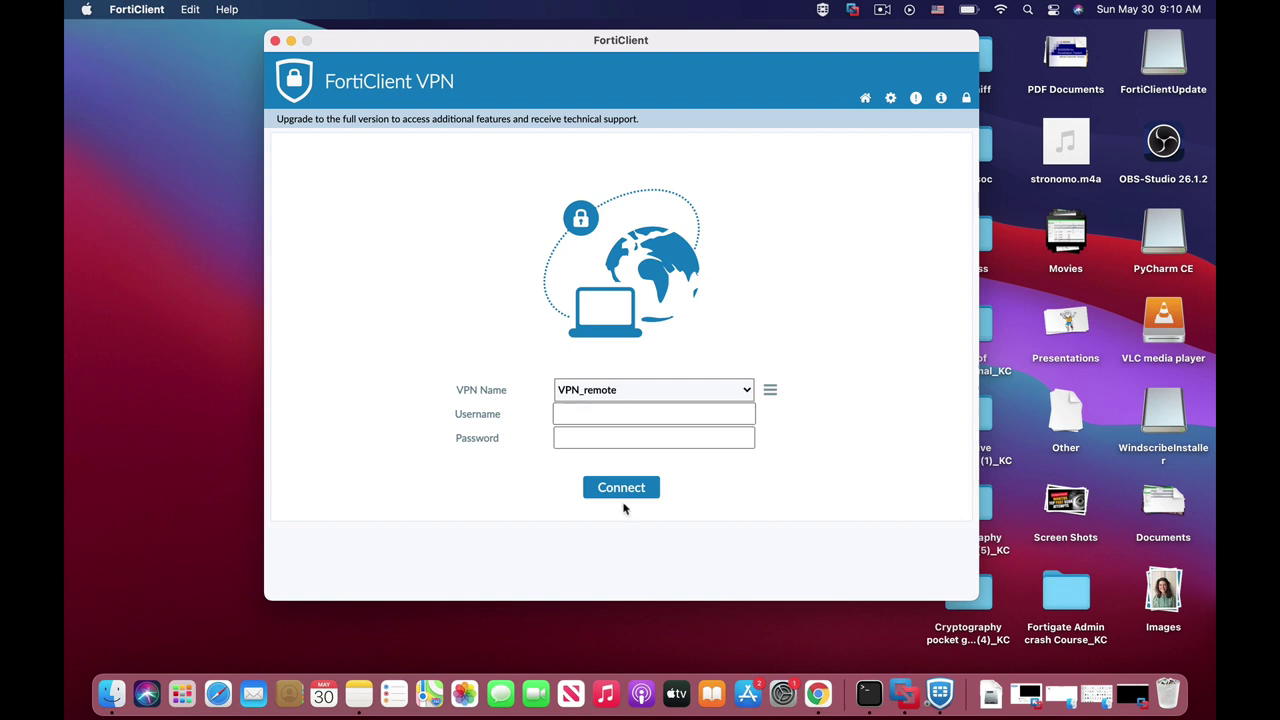
Step: Log in as the VPN user with its password, connect, and highlight assigned address 10.8.2.1
click(582, 412)
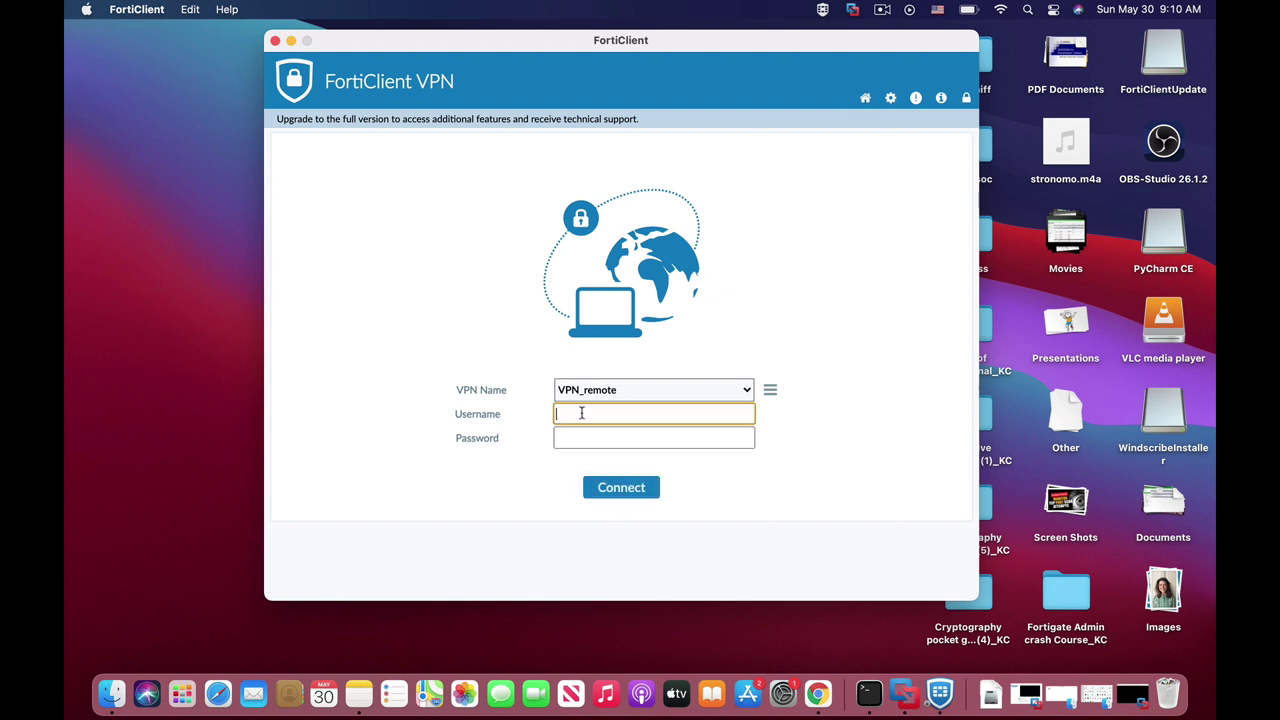
text(VPN)
click(587, 434)
text(••••)
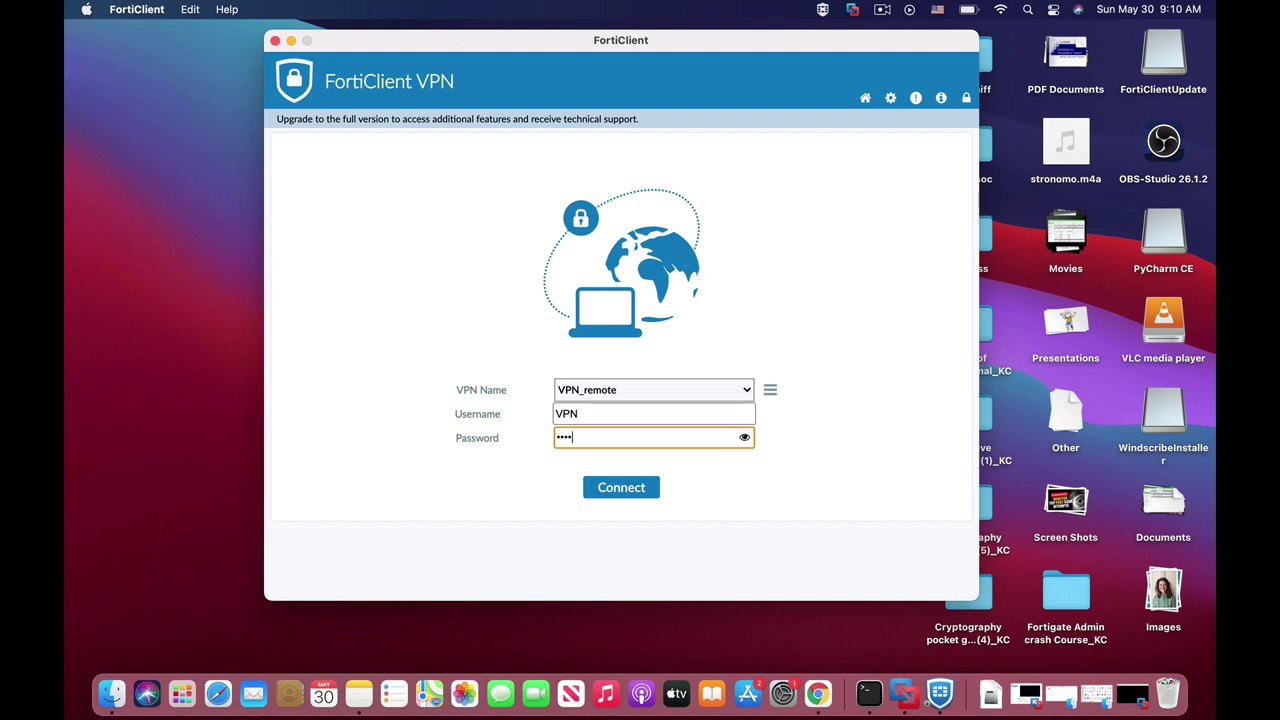
click(610, 487)
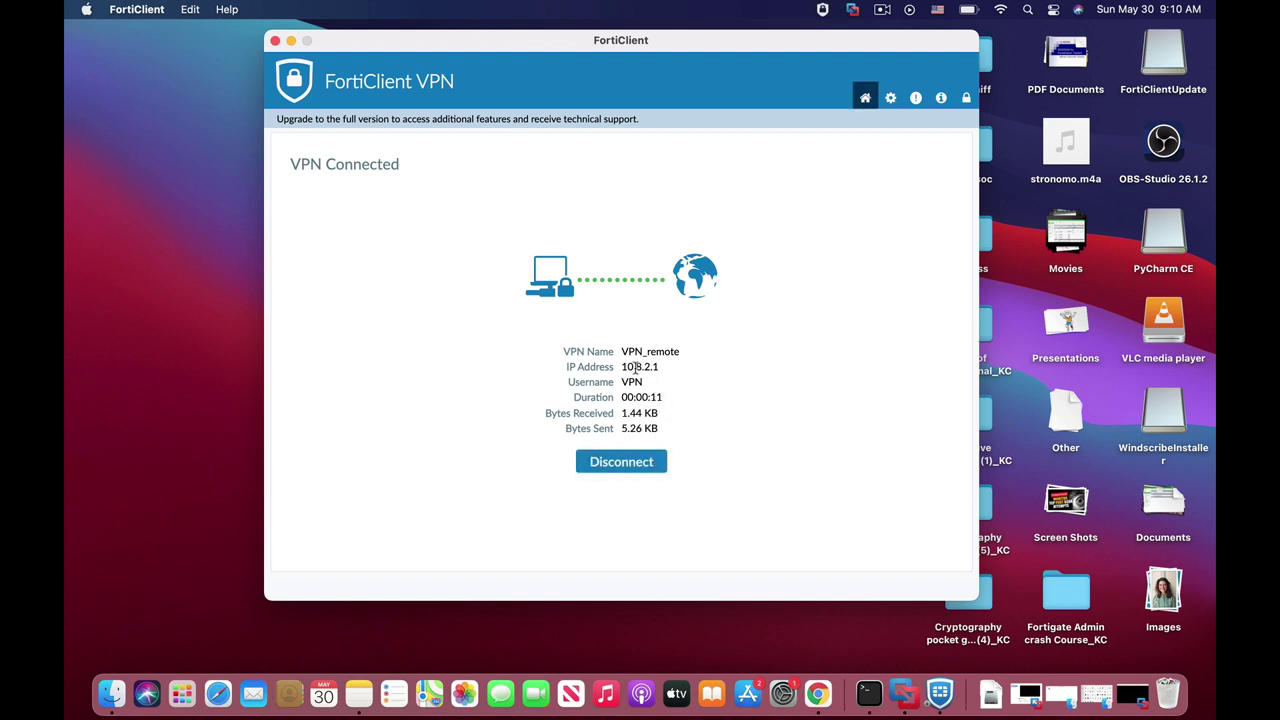
drag(622, 366, 661, 369)
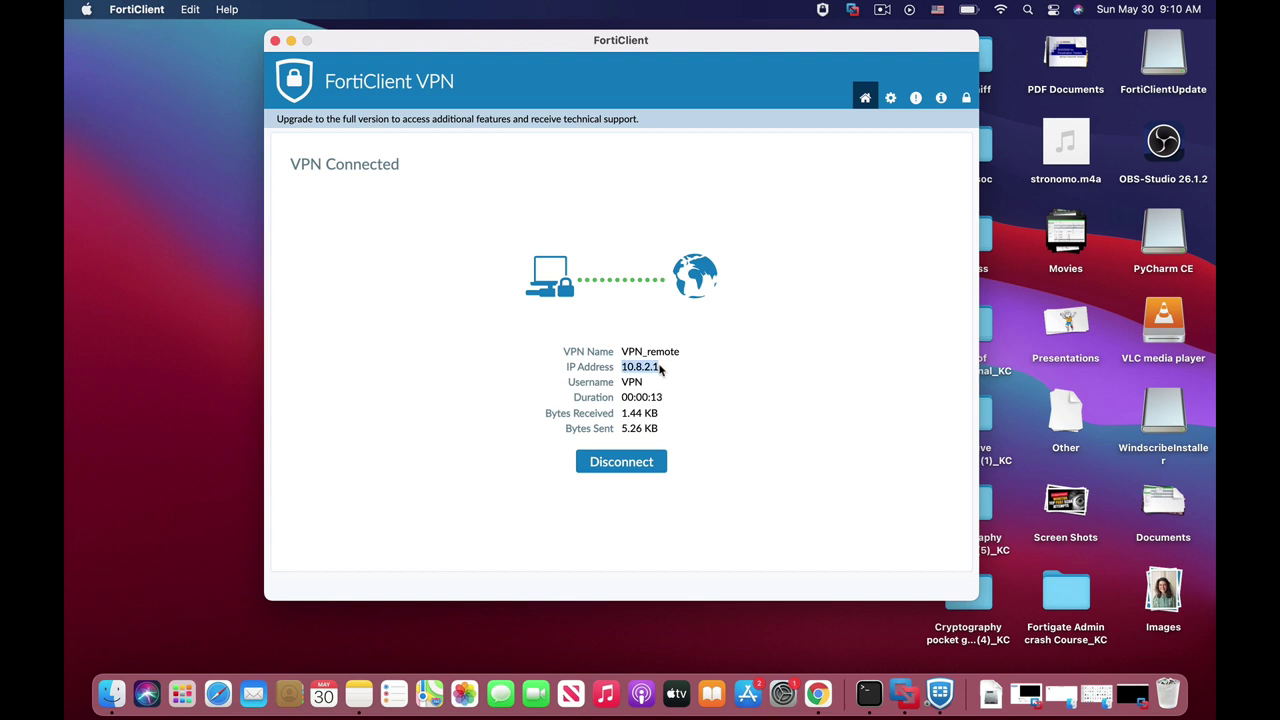